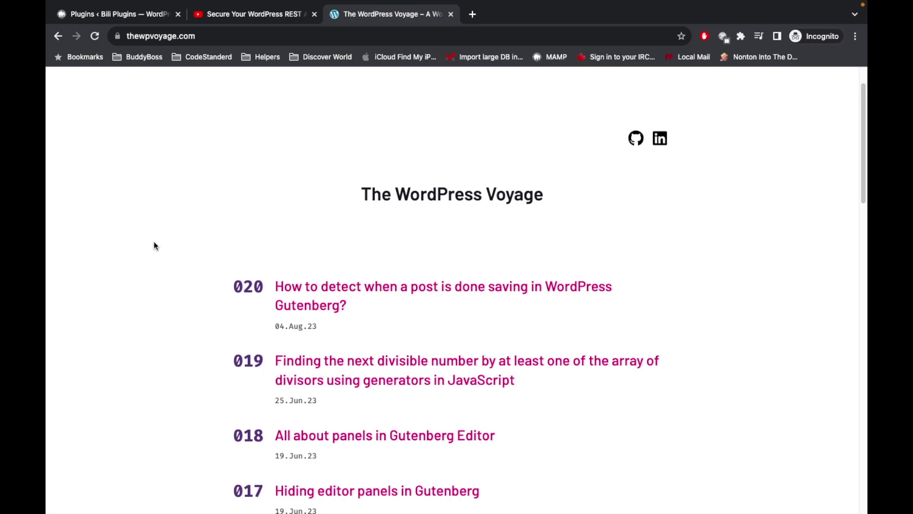
Step: Scroll down through The WordPress Voyage blog's article list
scroll(154, 243, "down", 10)
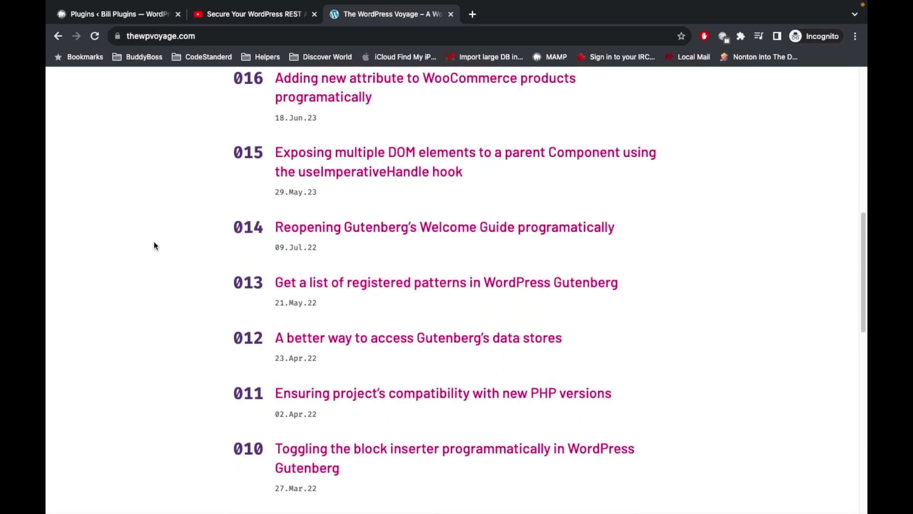
scroll(153, 244, "down", 1)
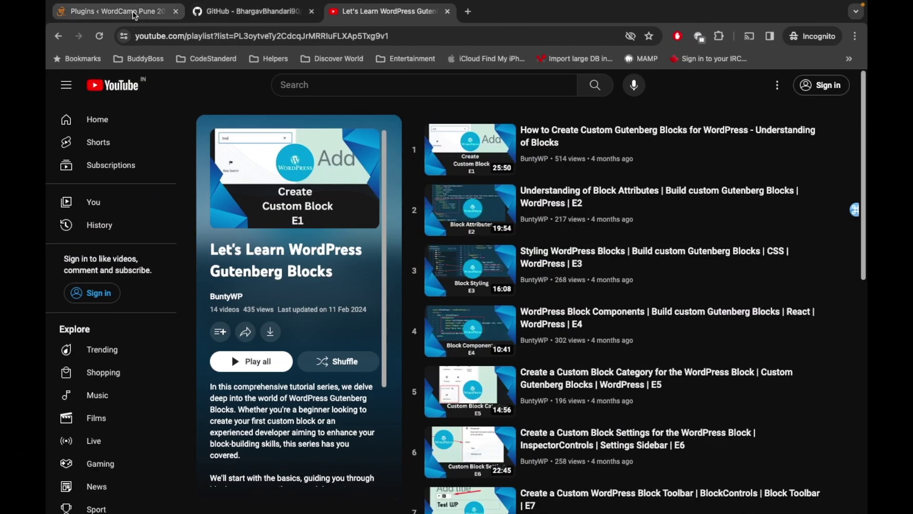
Step: Highlight the Bwp Search plugin name, then scroll the bwp-search GitHub README to its branch notes
left_click(135, 16)
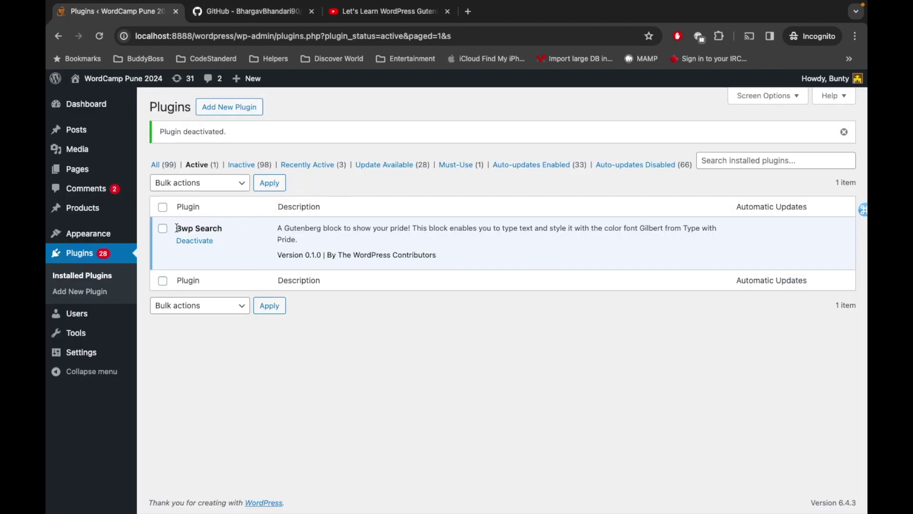
left_click_drag(176, 228, 227, 233)
left_click(284, 11)
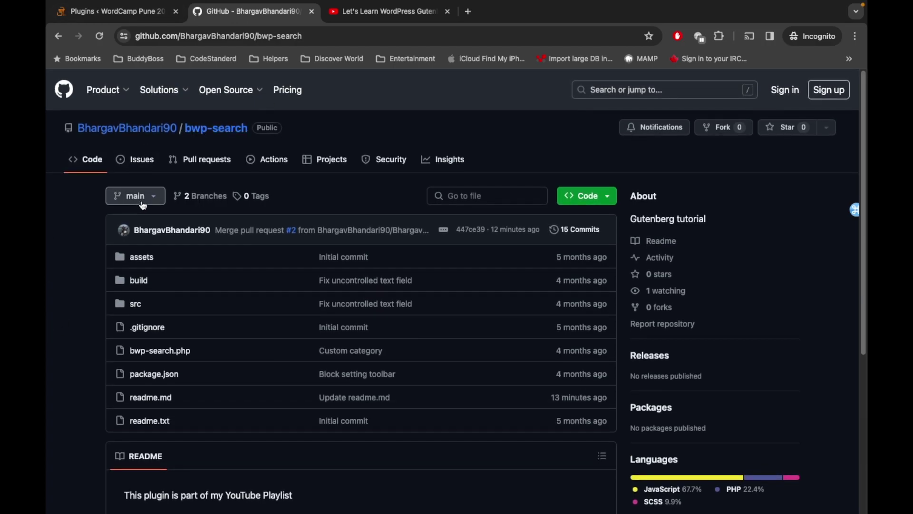
scroll(143, 204, "down", 5)
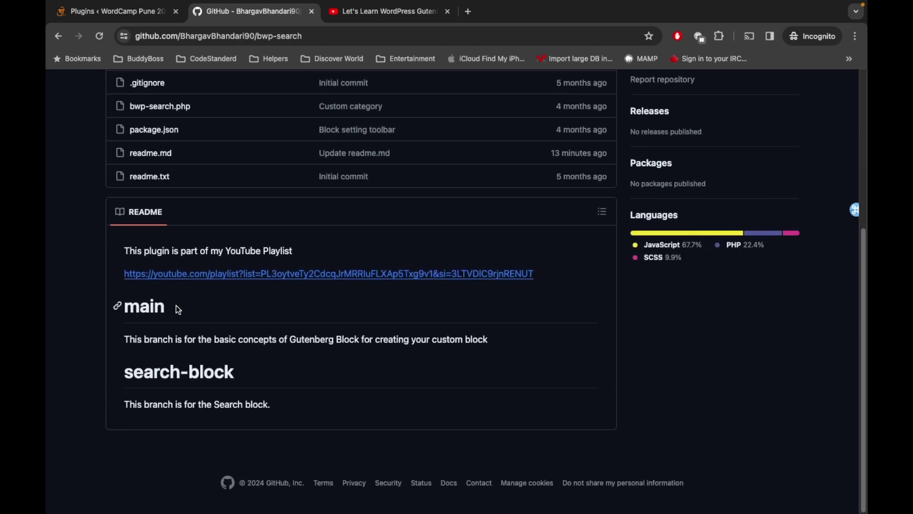
Step: Highlight the main and search-block branch headings and their descriptions in the README
left_click_drag(125, 373, 260, 371)
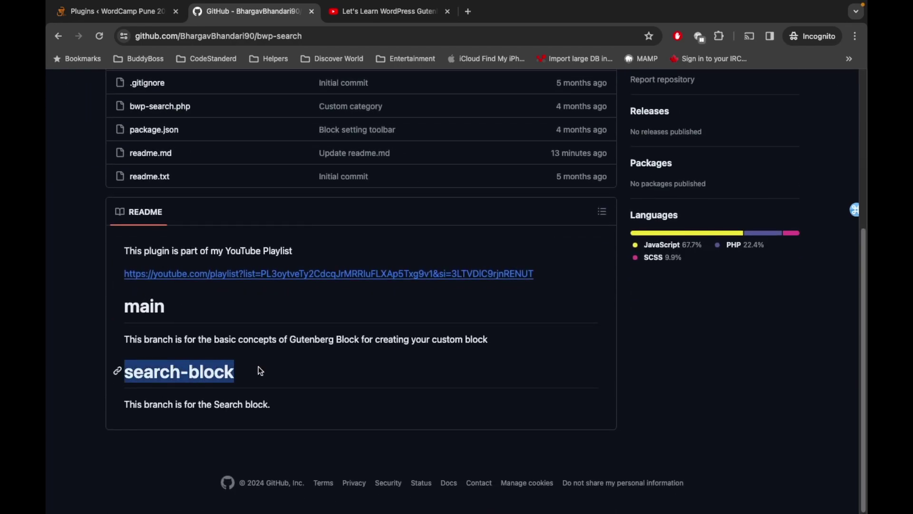
left_click_drag(125, 307, 268, 322)
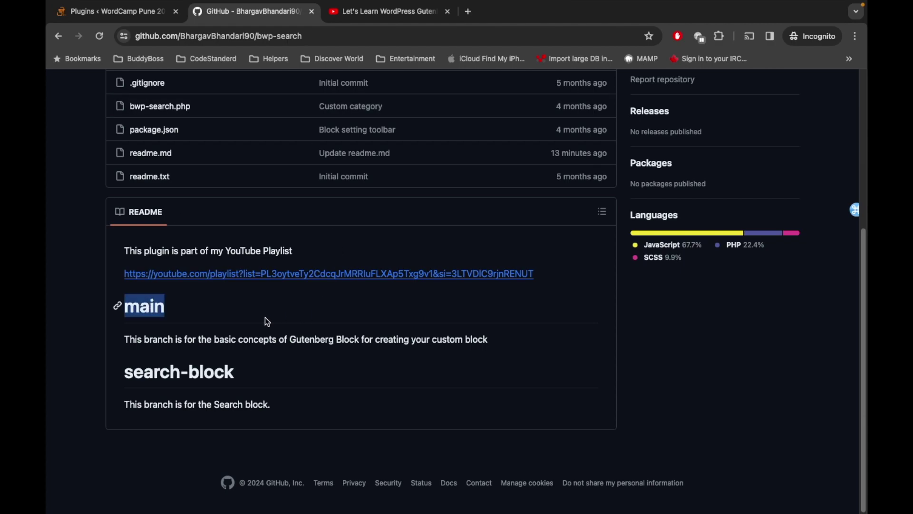
left_click_drag(219, 339, 484, 338)
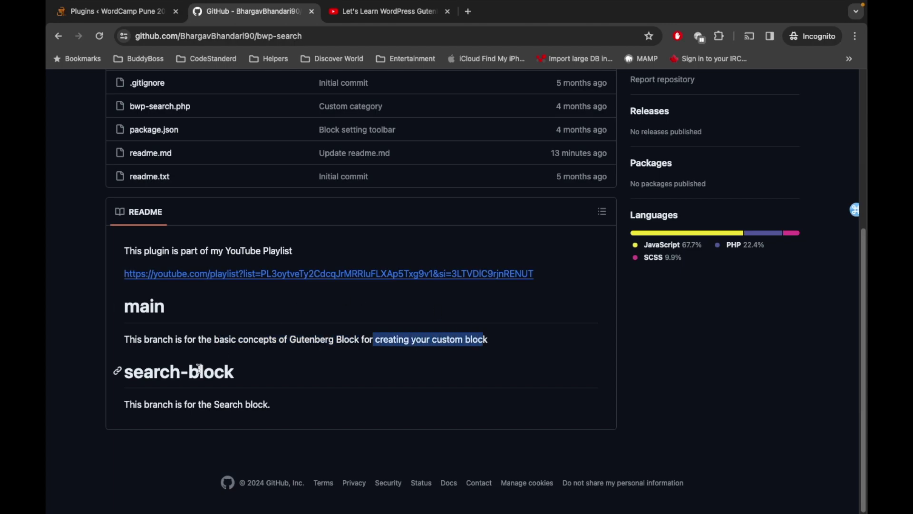
left_click(240, 371)
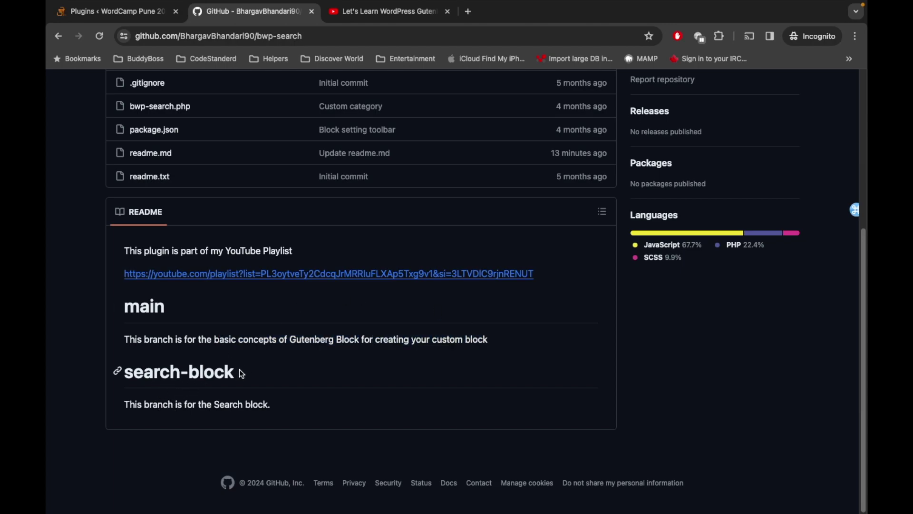
left_click_drag(145, 372, 252, 376)
left_click(253, 377)
triple_click(253, 377)
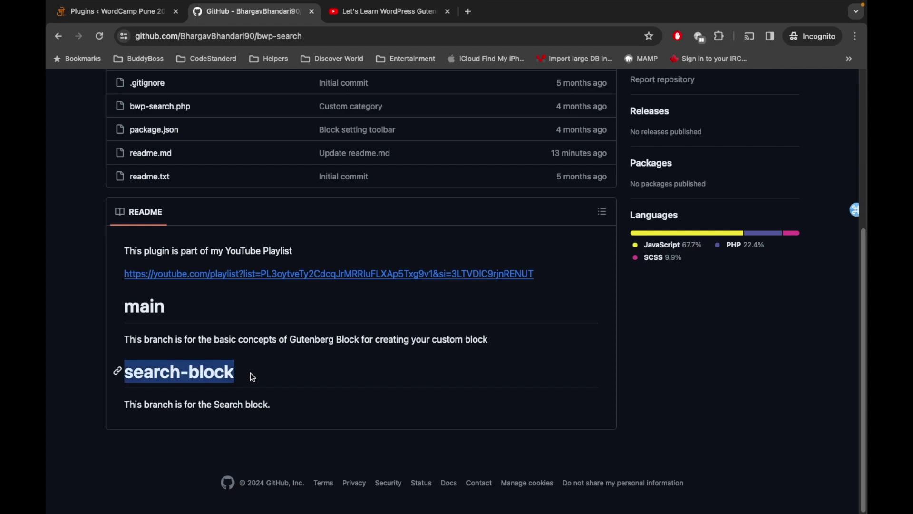
triple_click(126, 405)
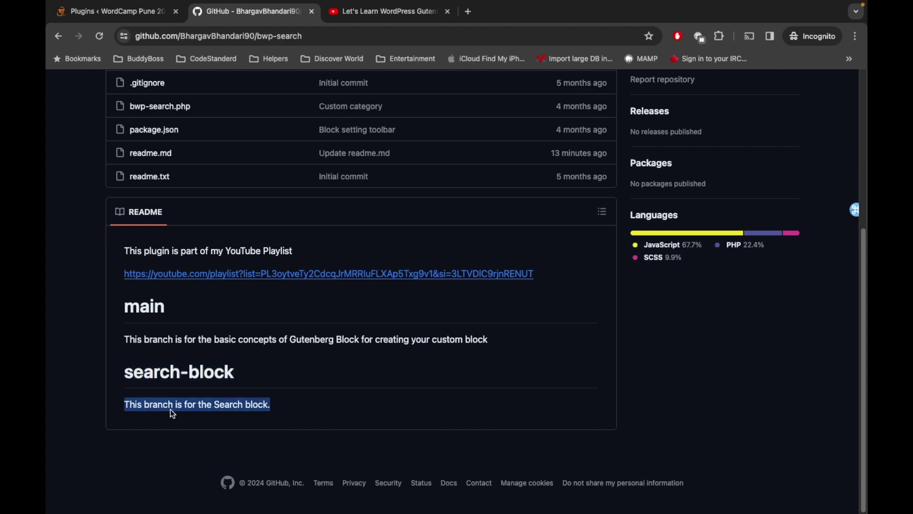
left_click(216, 406)
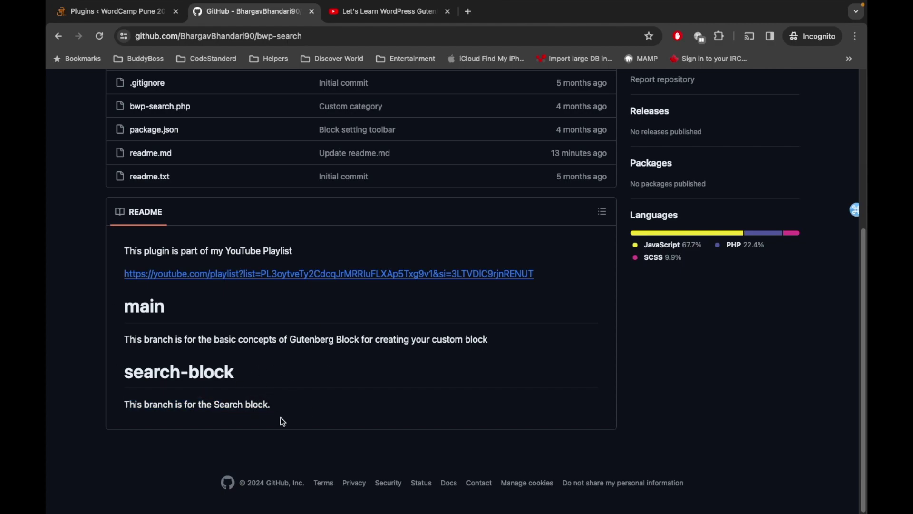
Step: Return to the WordPress Plugins page and clear the Bwp Search name selection
scroll(276, 405, "up", 5)
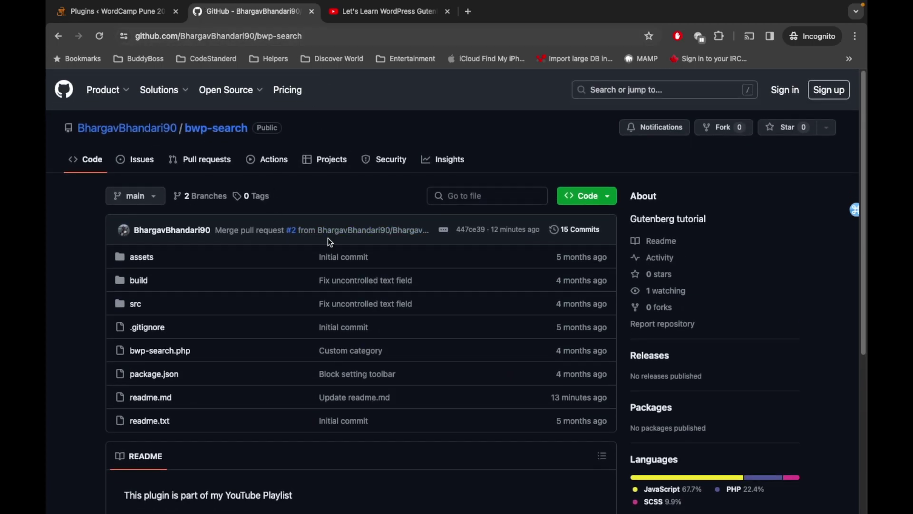
scroll(327, 238, "down", 4)
scroll(265, 373, "up", 4)
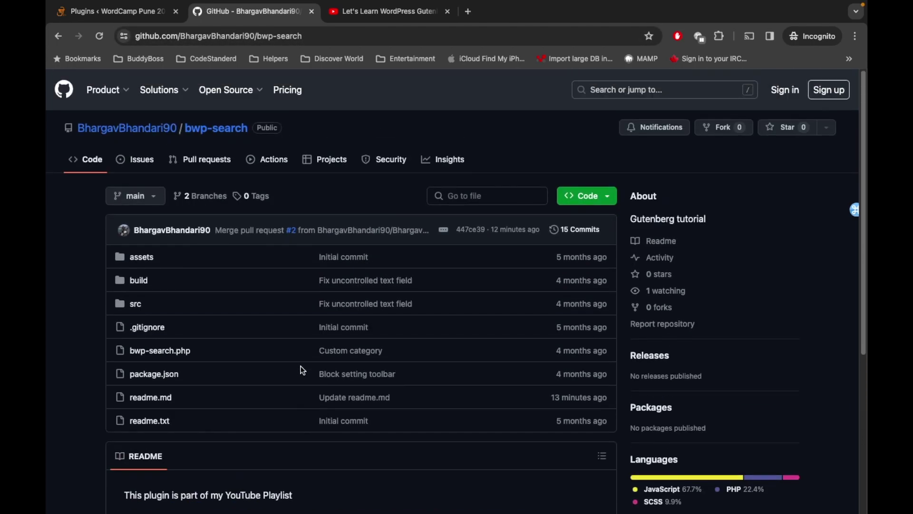
left_click(126, 8)
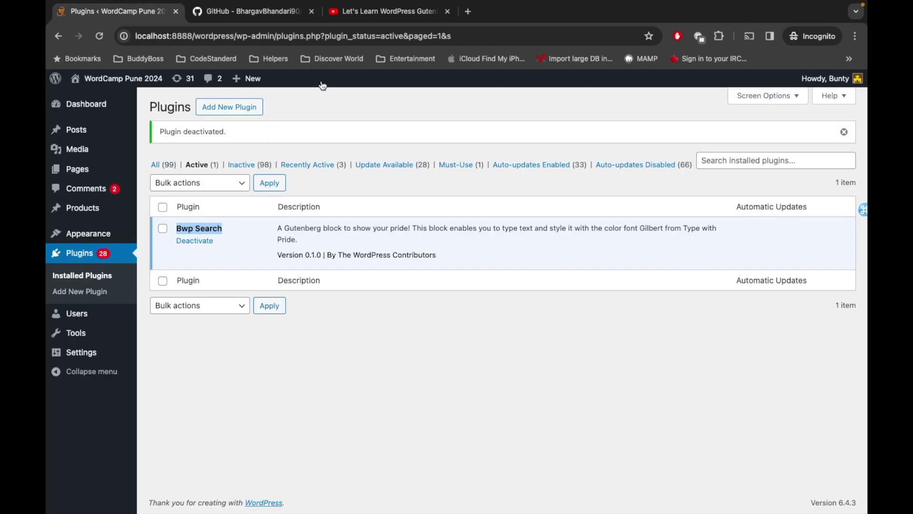
left_click(251, 219)
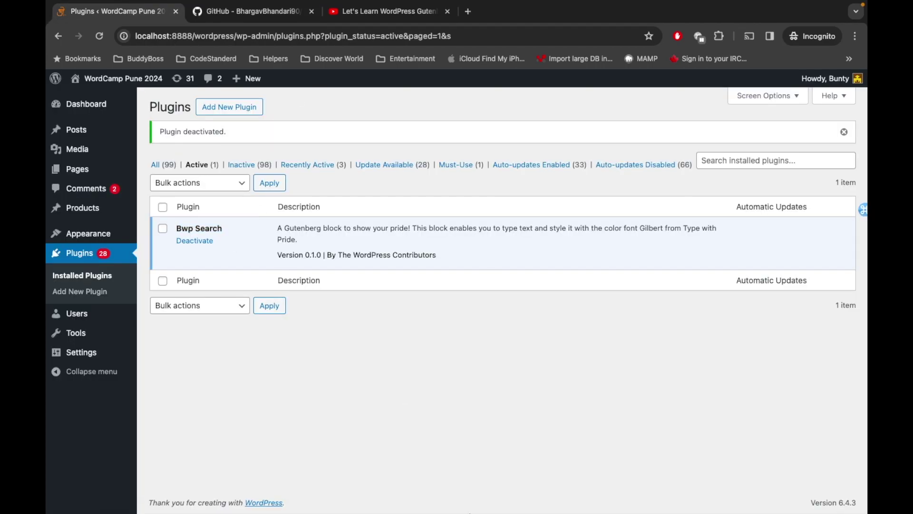
left_click(559, 467)
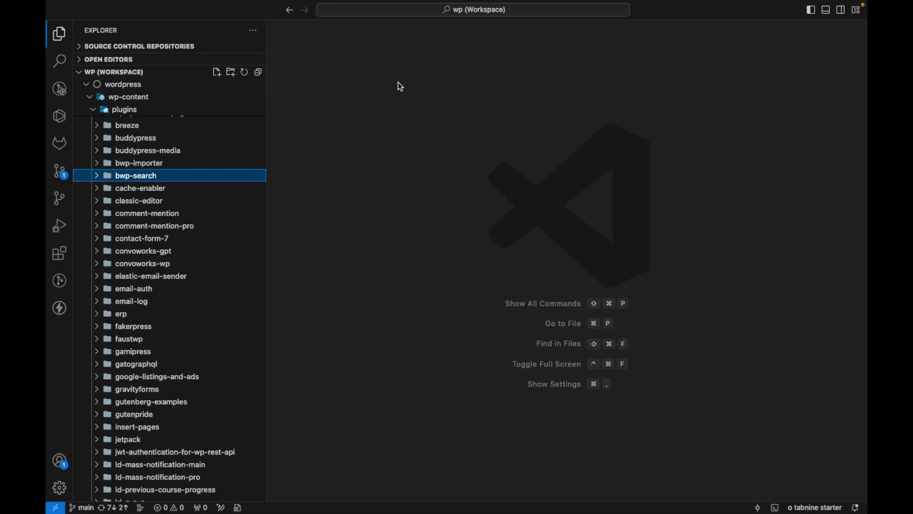
Step: Expand the bwp-search folder in the Explorer and open an integrated terminal inside it
left_click(125, 177)
right_click(130, 179)
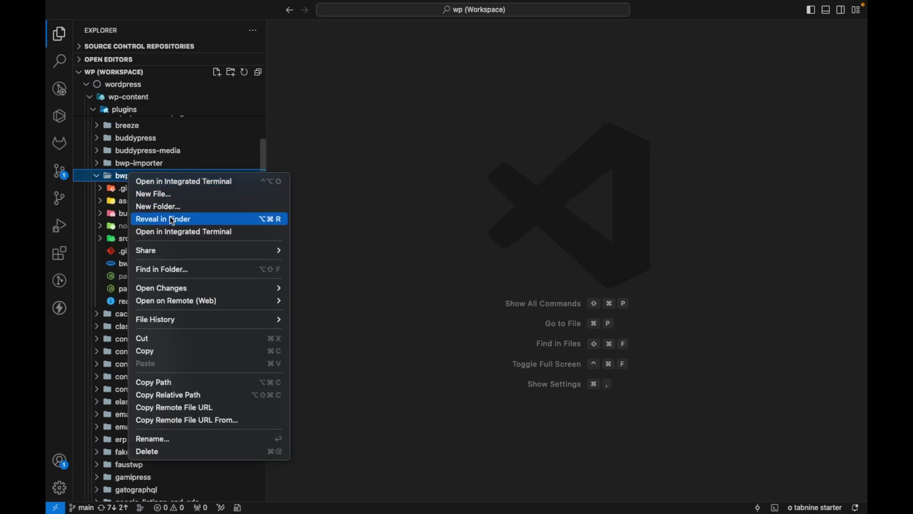
key("Escape")
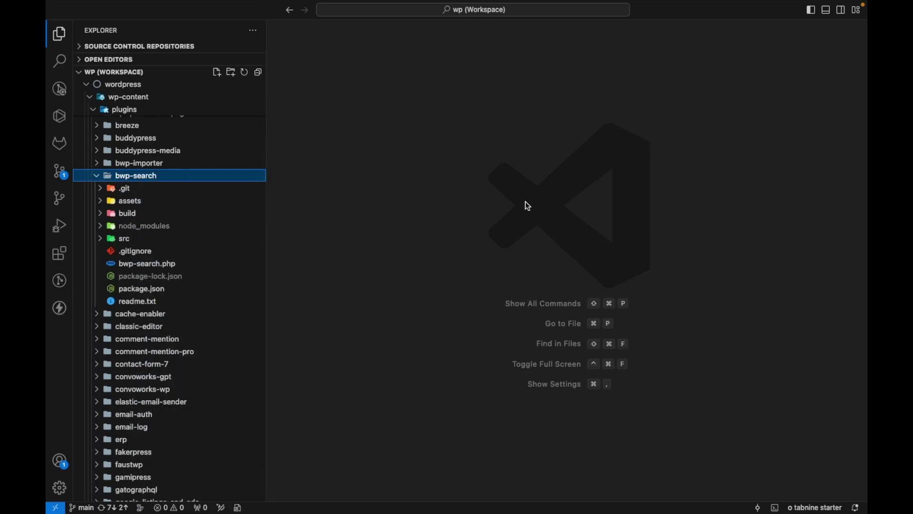
key("ctrl+grave")
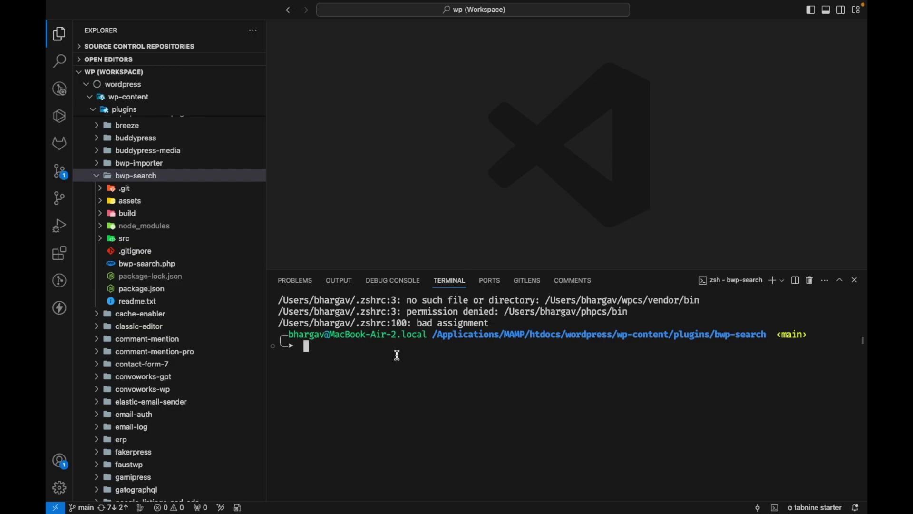
Step: Start a new post and insert a Bwp Search block through the 'bwp' inserter search
key("ctrl+Left")
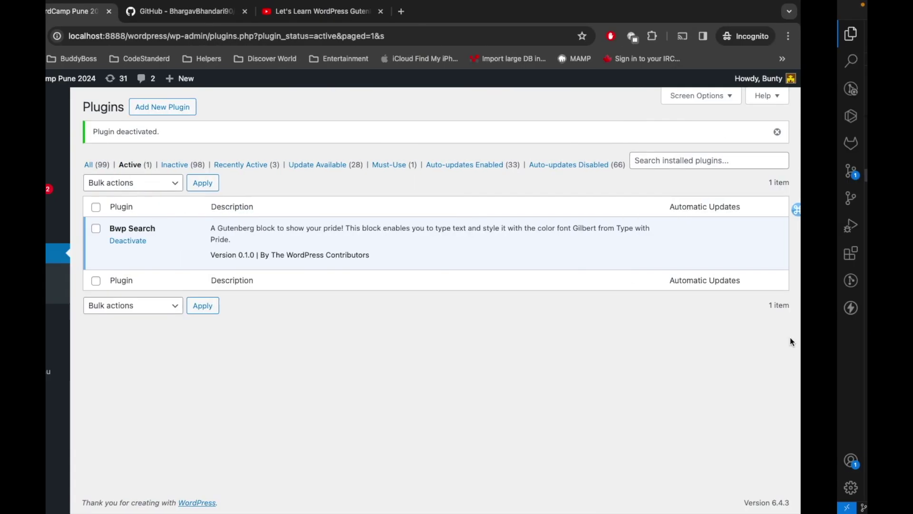
mouse_move(81, 135)
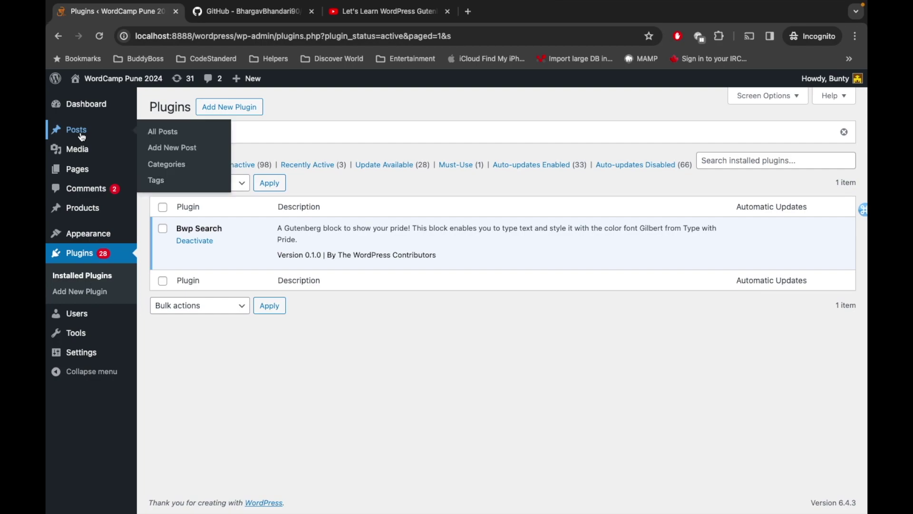
left_click(171, 148)
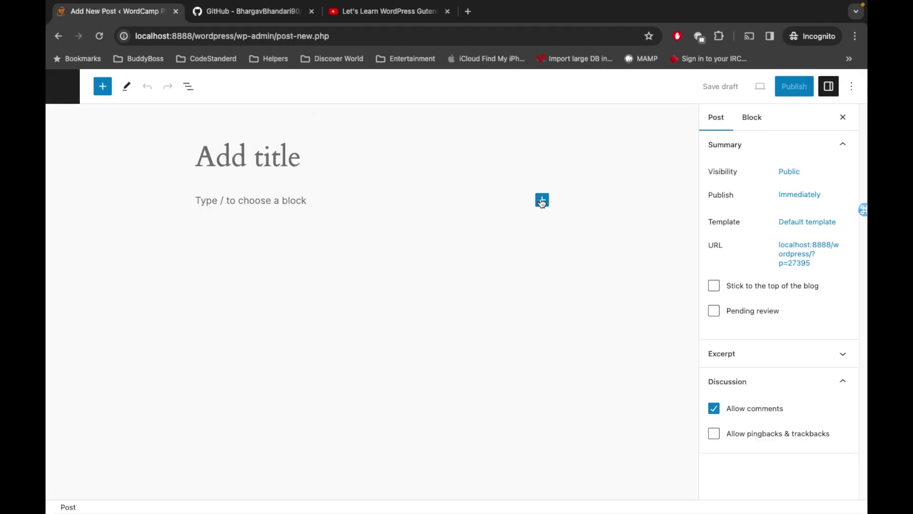
left_click(543, 200)
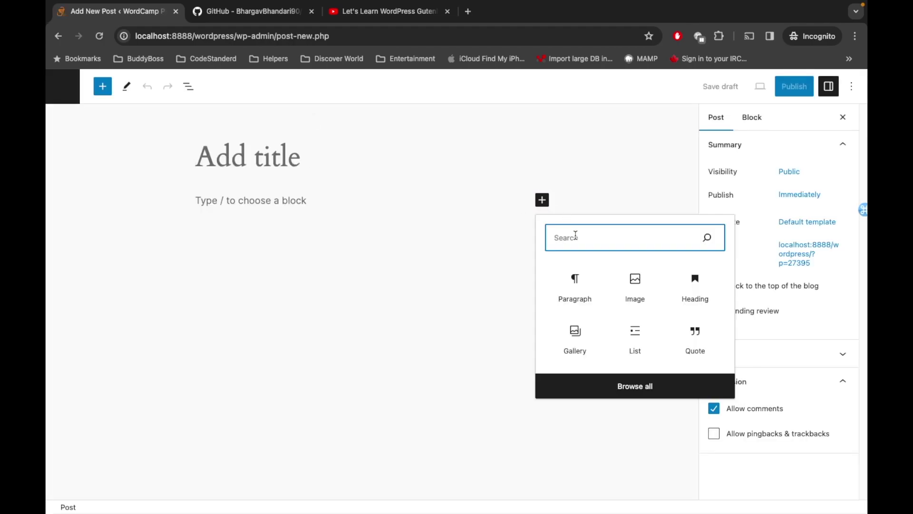
type("bwp")
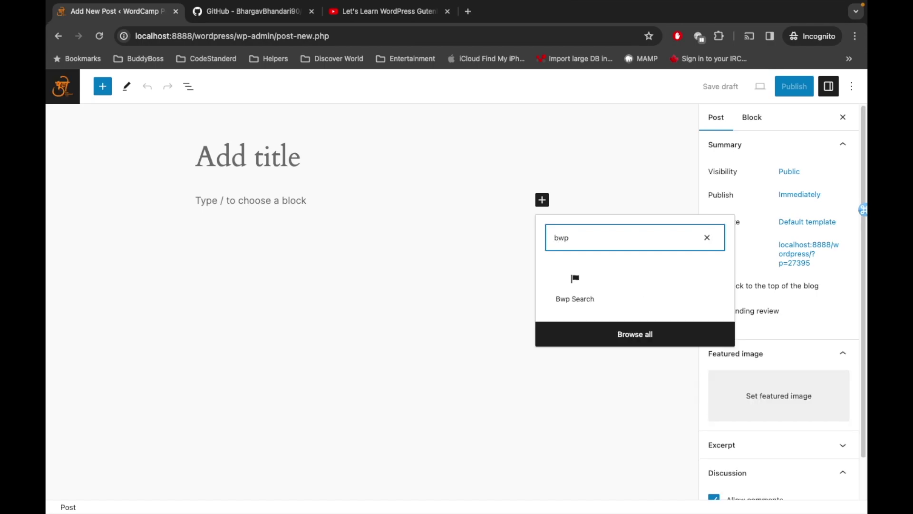
left_click(576, 284)
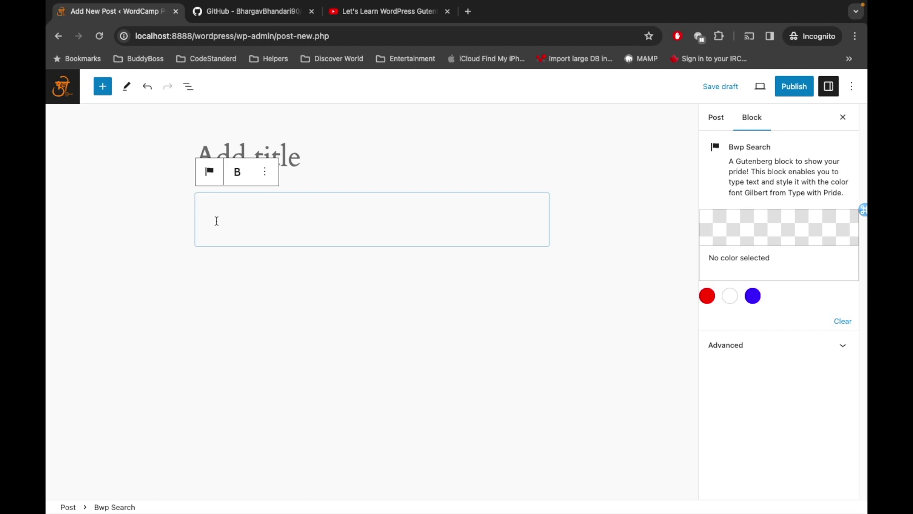
Step: Fill the Bwp Search block with the saved text 'Hello WP!!!' and deselect it
left_click(253, 221)
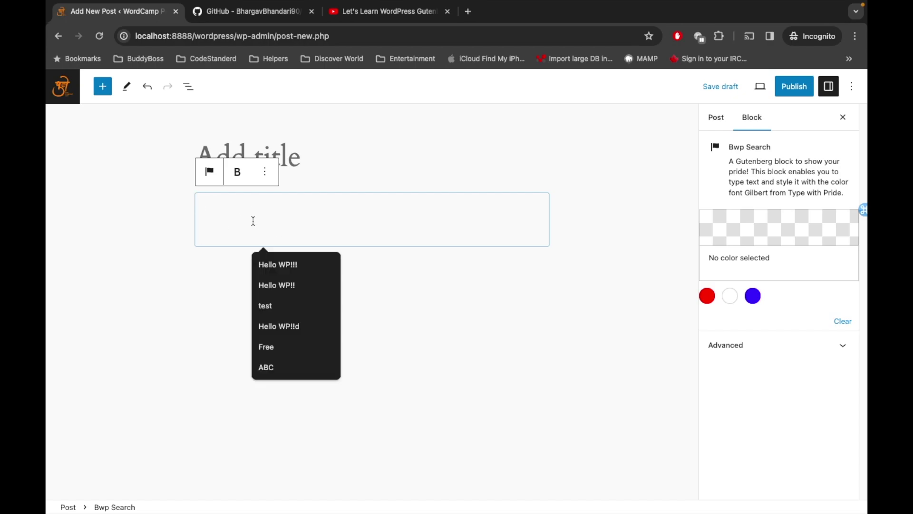
left_click(271, 263)
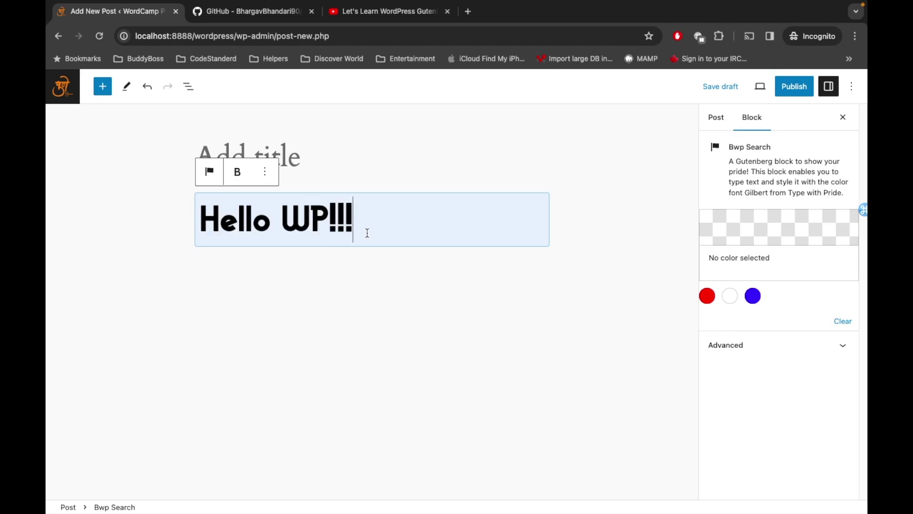
key("shift+Left")
left_click(563, 238)
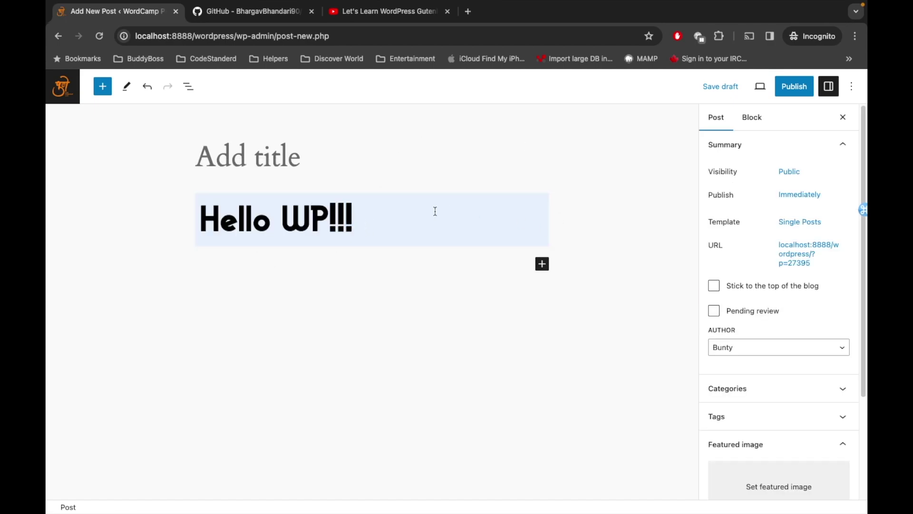
Step: Select the Hello WP!!! block and change its colour from white to red (#F00)
left_click(328, 212)
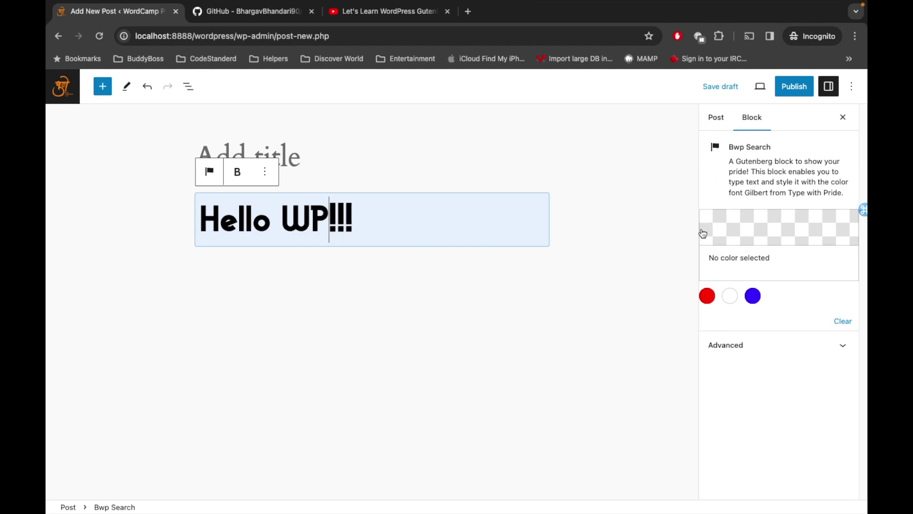
triple_click(360, 214)
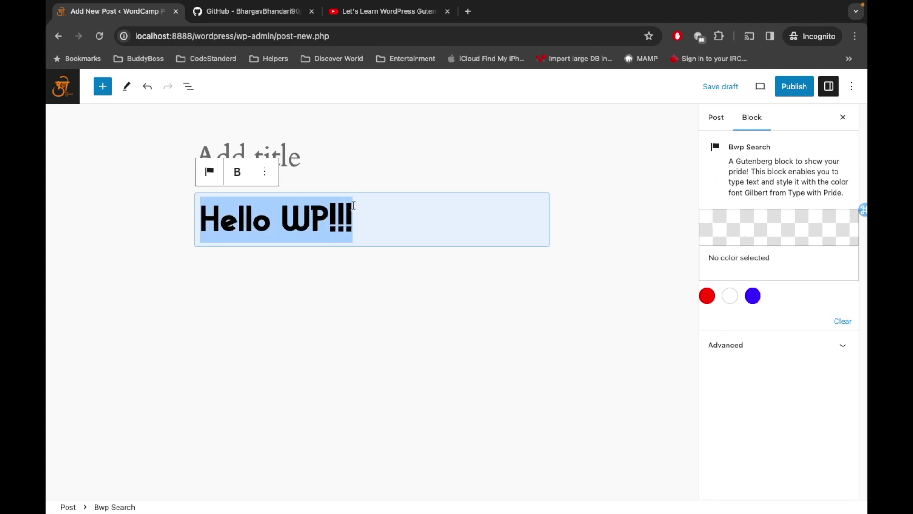
left_click(525, 154)
left_click(418, 216)
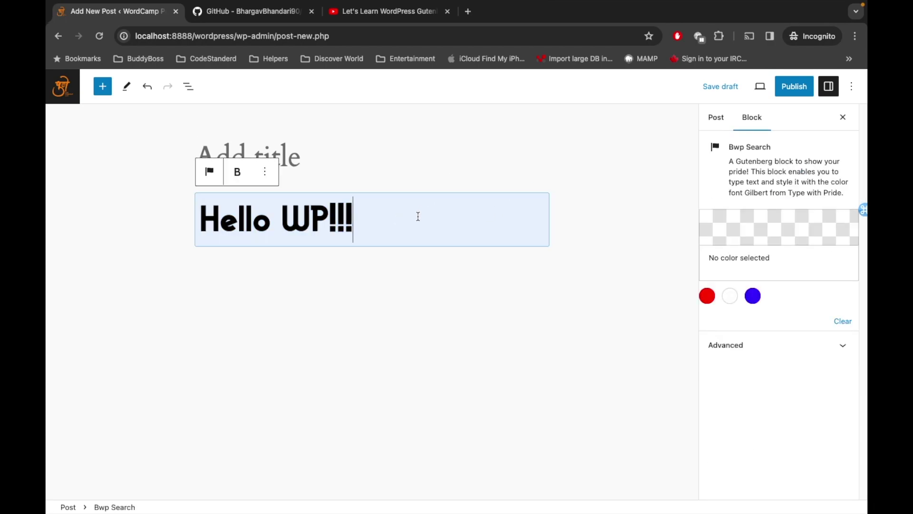
left_click(728, 303)
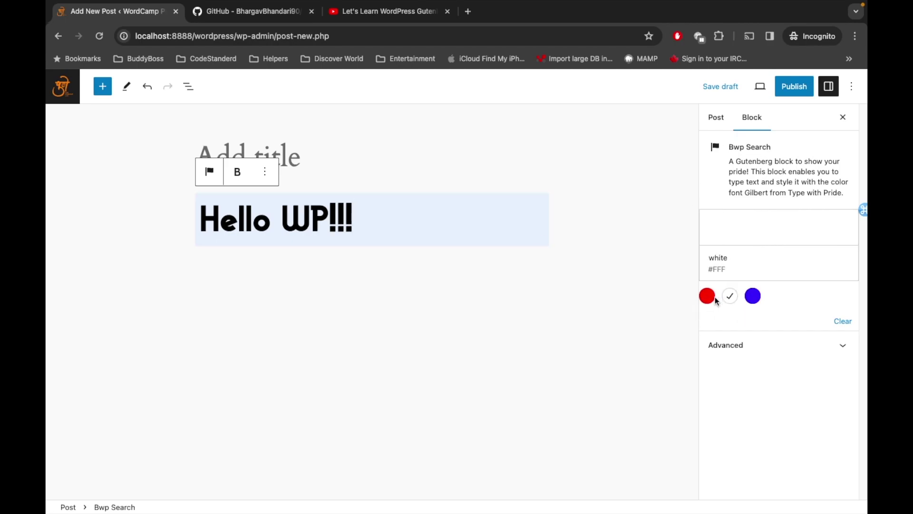
left_click(707, 296)
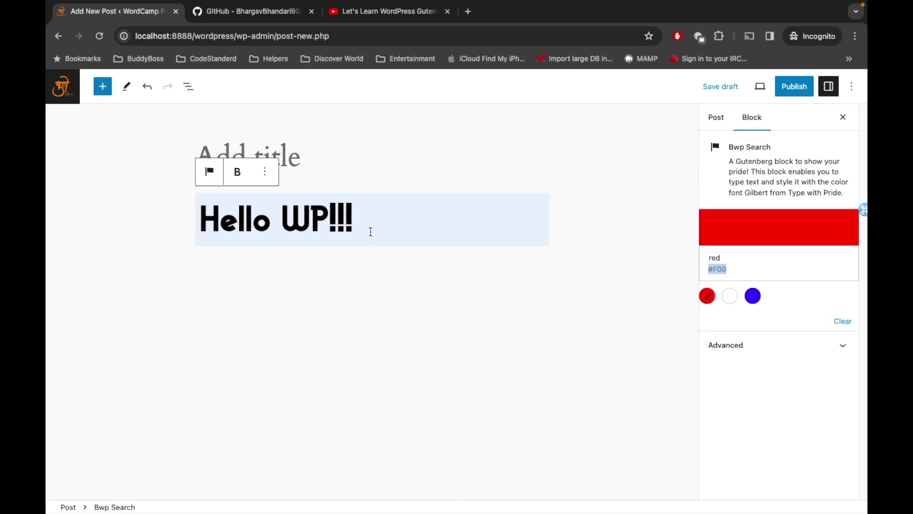
Step: Run 'npm start' in the bwp-search terminal so webpack 5.88.2 compiles the plugin
key("super+Tab")
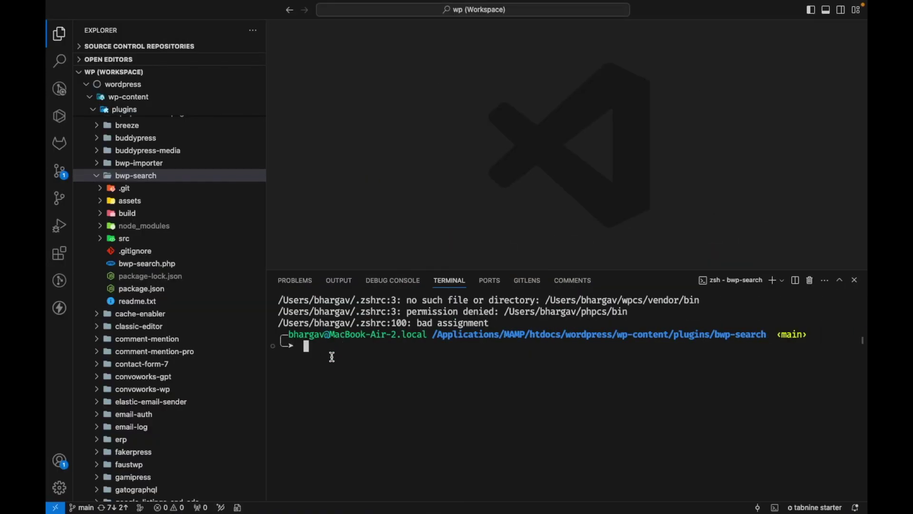
type("npm run buil")
key("BackSpace")
key("BackSpace")
key("BackSpace")
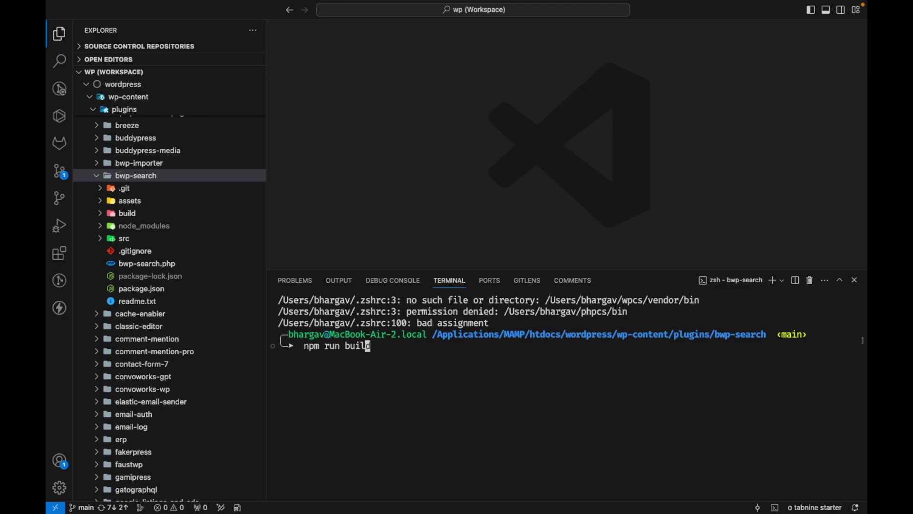
key("BackSpace")
key("BackSpace")
key("BackSpace")
key("BackSpace")
key("BackSpace")
type("start")
key("Return")
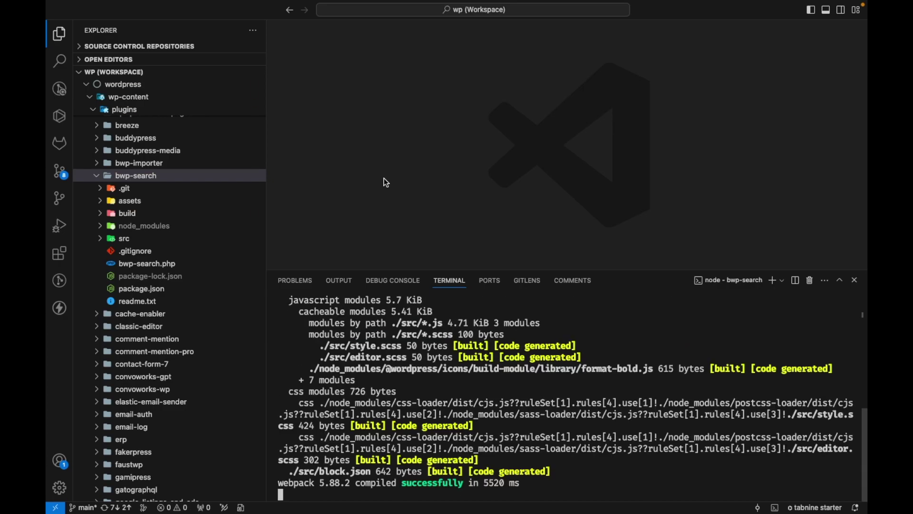
key("super+Tab")
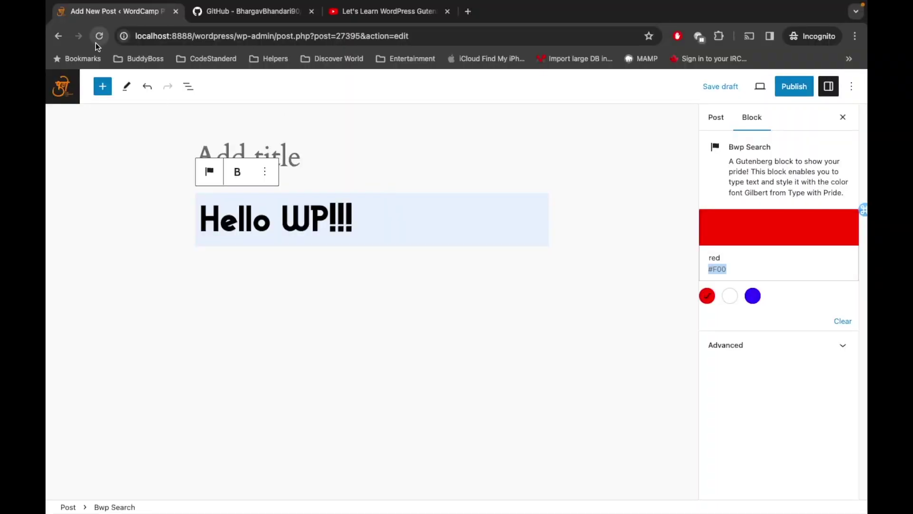
Step: Reload the editor, confirm the reload, and delete the red Hello WP!!! block
left_click(98, 37)
left_click(486, 202)
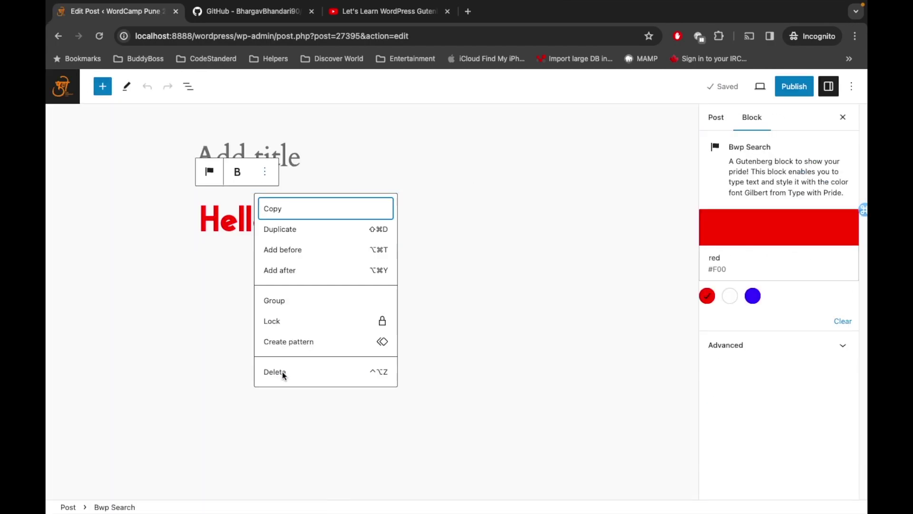
left_click(282, 372)
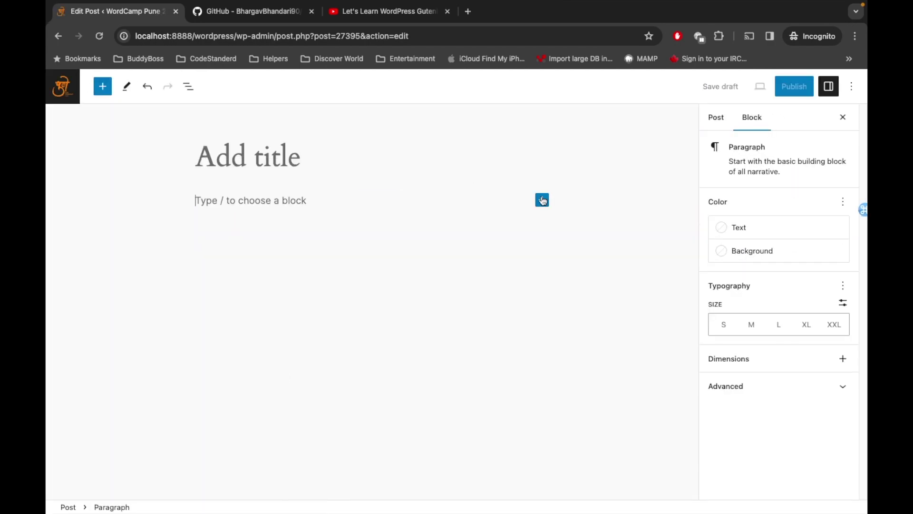
Step: Insert a new Bwp Search block and fill it with the saved text 'This Is test'
left_click(543, 200)
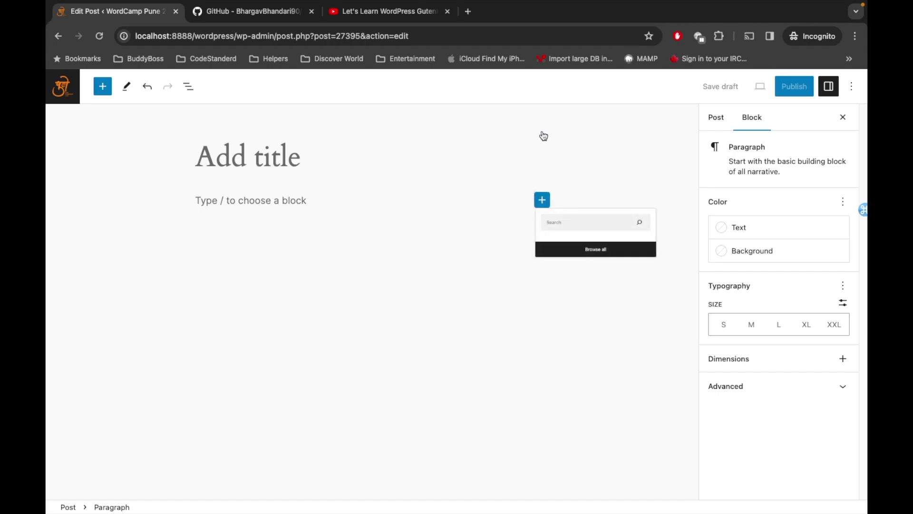
type("bwp")
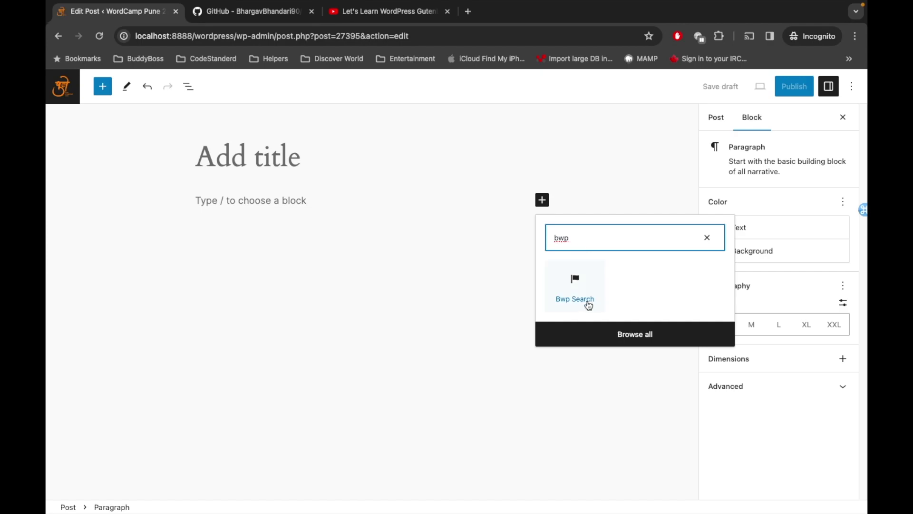
left_click(580, 288)
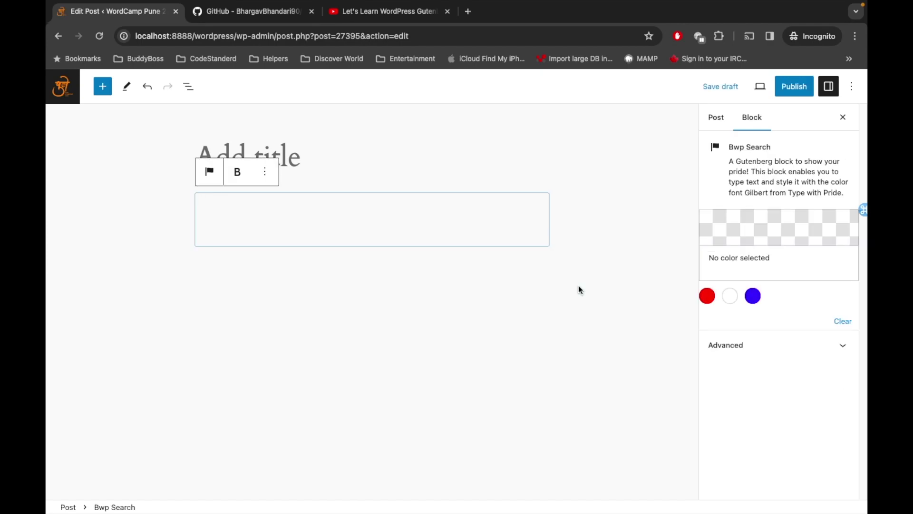
left_click(283, 212)
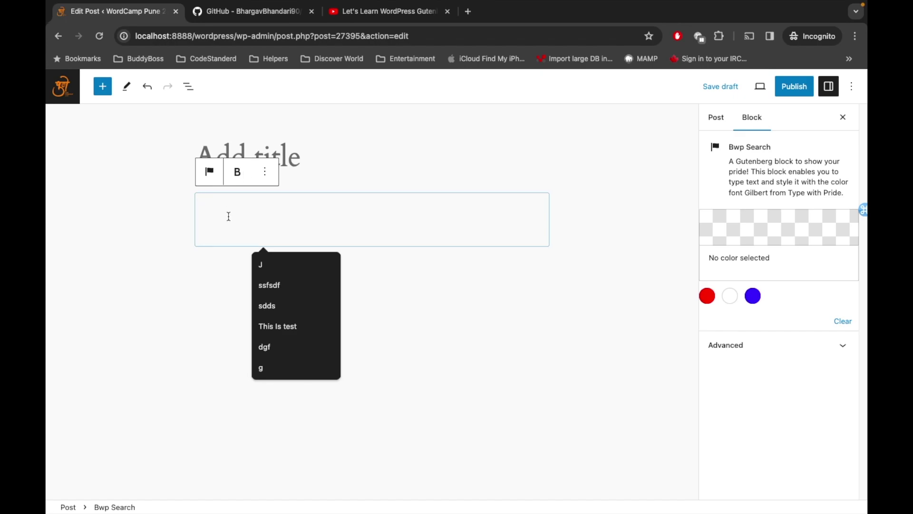
left_click(273, 318)
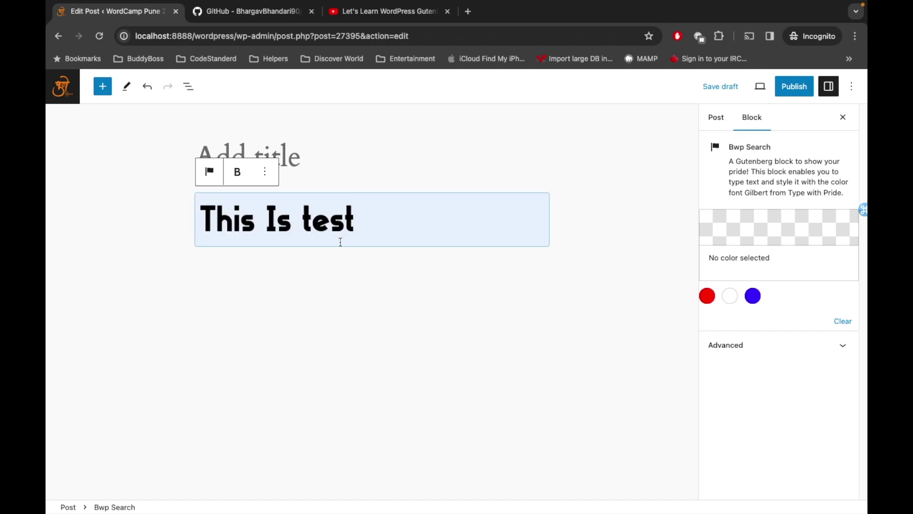
double_click(402, 234)
Step: Select the This Is test block and change its colour through red and white to blue (#00F)
left_click(584, 233)
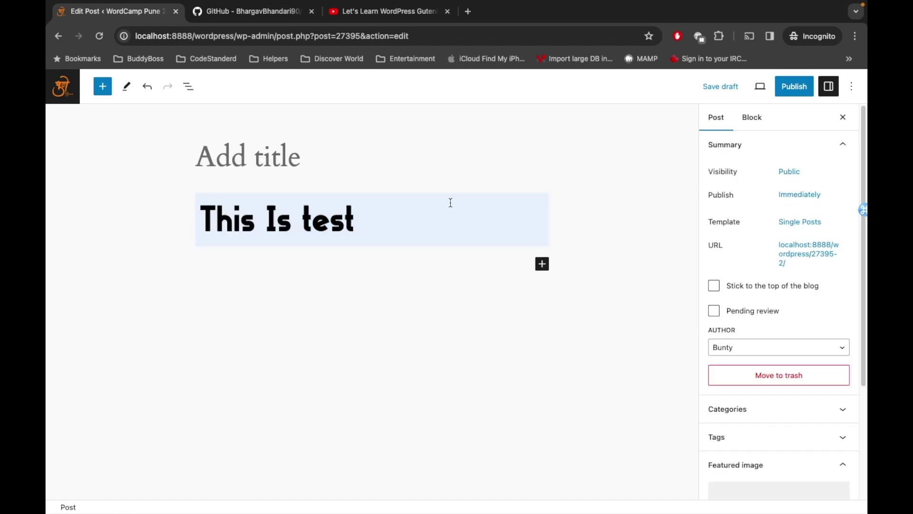
left_click(435, 218)
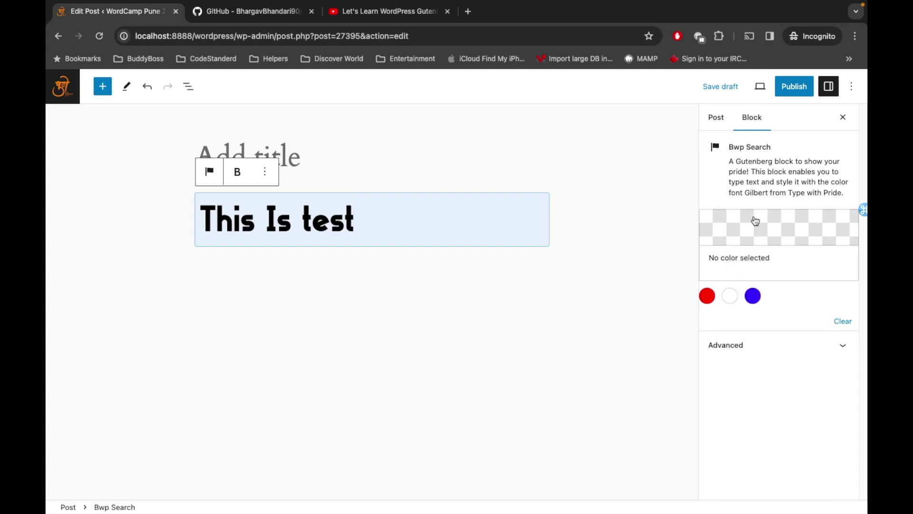
left_click(709, 300)
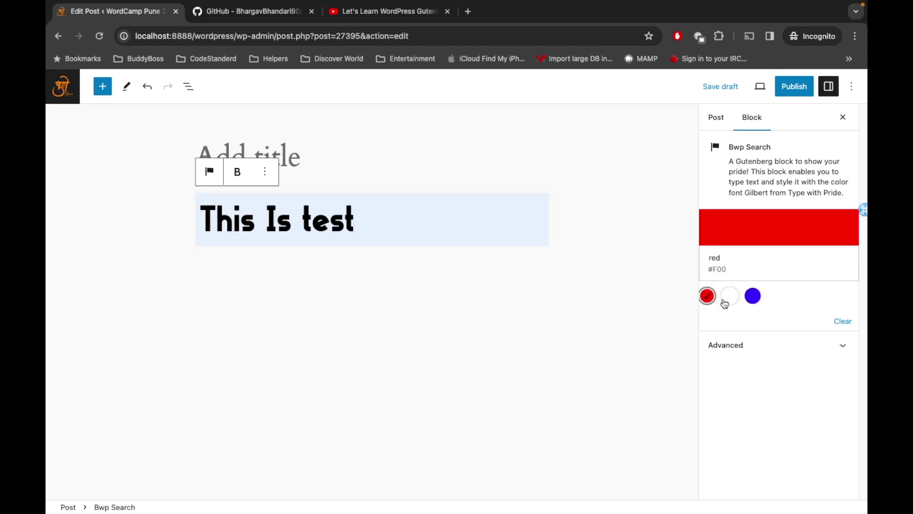
left_click(731, 299)
left_click(753, 301)
Step: Reselect the This Is test block and delete it from its options menu
left_click(452, 275)
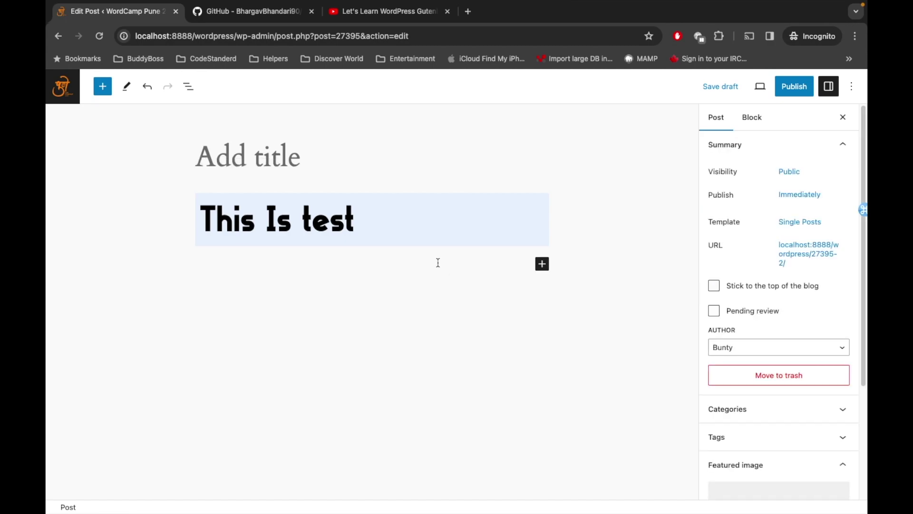
left_click(415, 228)
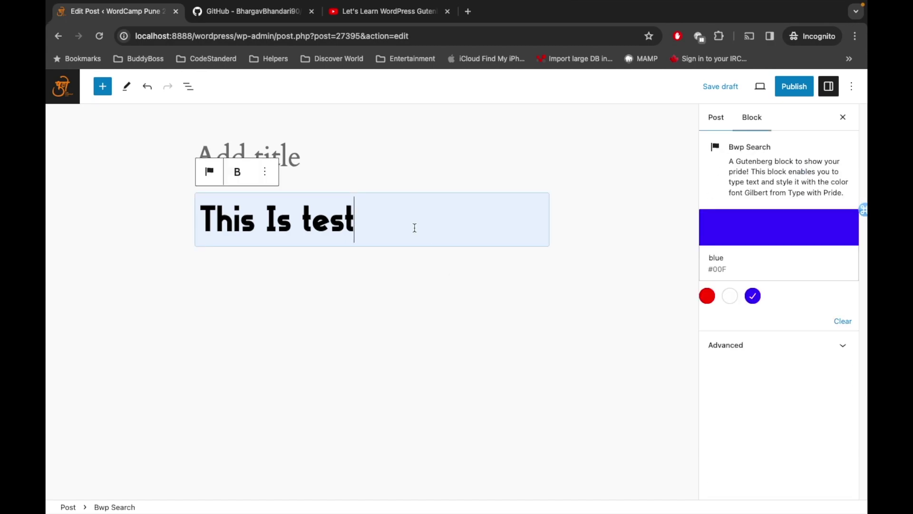
left_click(263, 172)
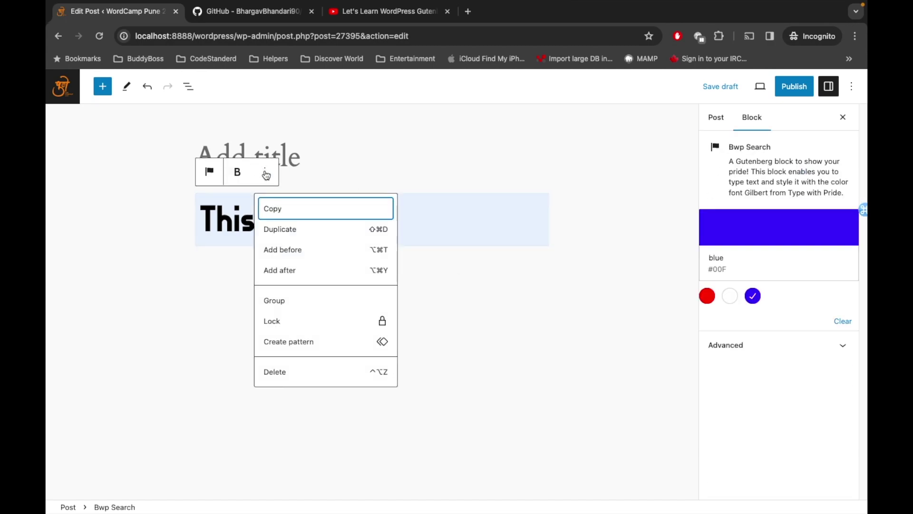
left_click(287, 382)
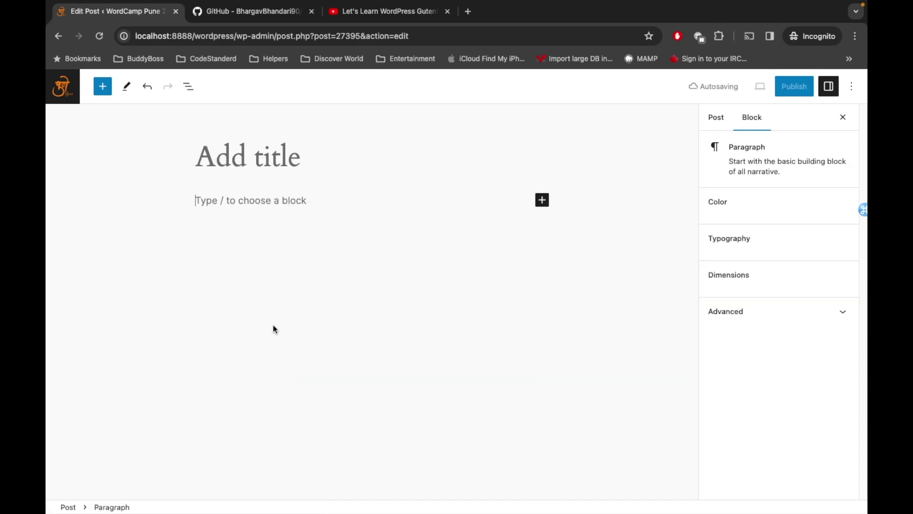
Step: Insert a new Bwp Search block and type 'test' into it
left_click(543, 200)
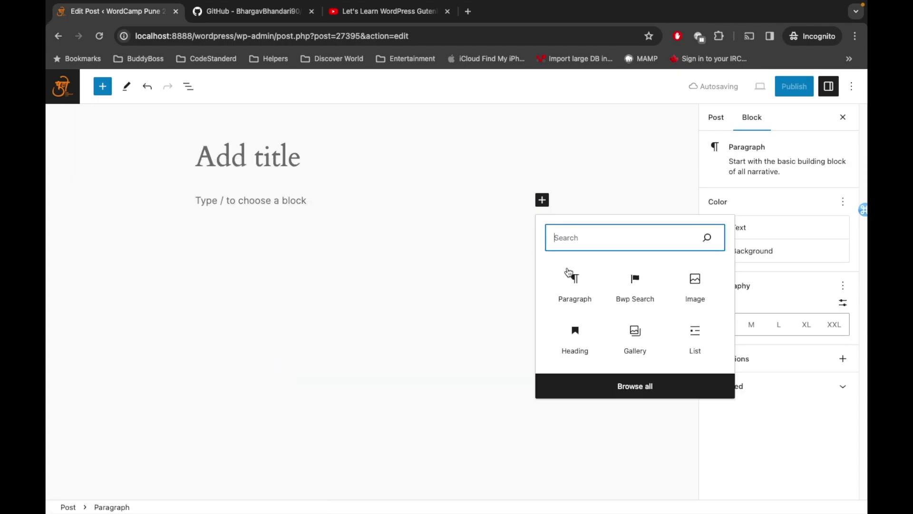
left_click(641, 290)
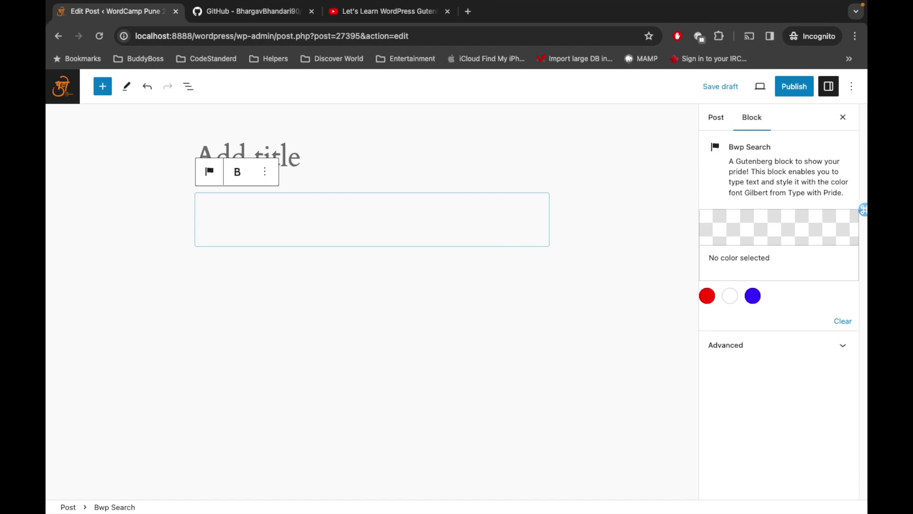
type("test")
left_click(616, 219)
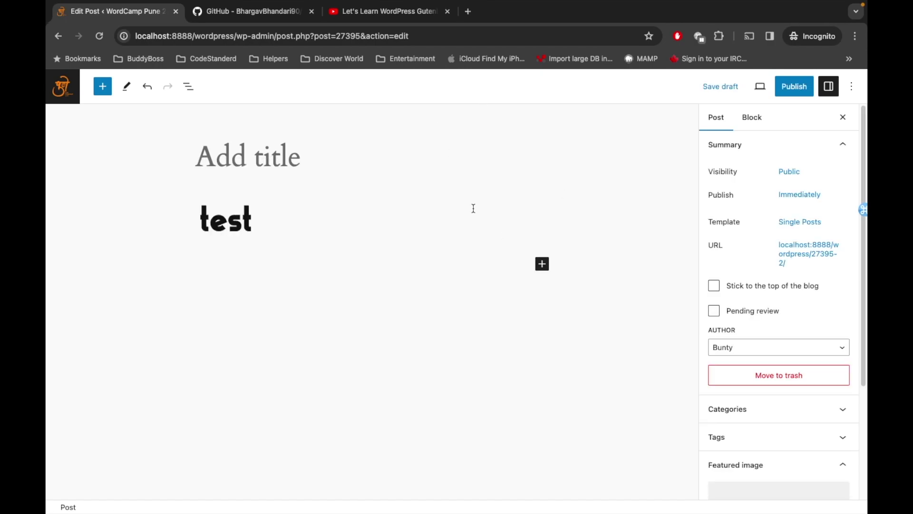
left_click(473, 205)
Step: Cycle the block's text colour through blue, white, red and white, ending on blue (#00F)
left_click(755, 304)
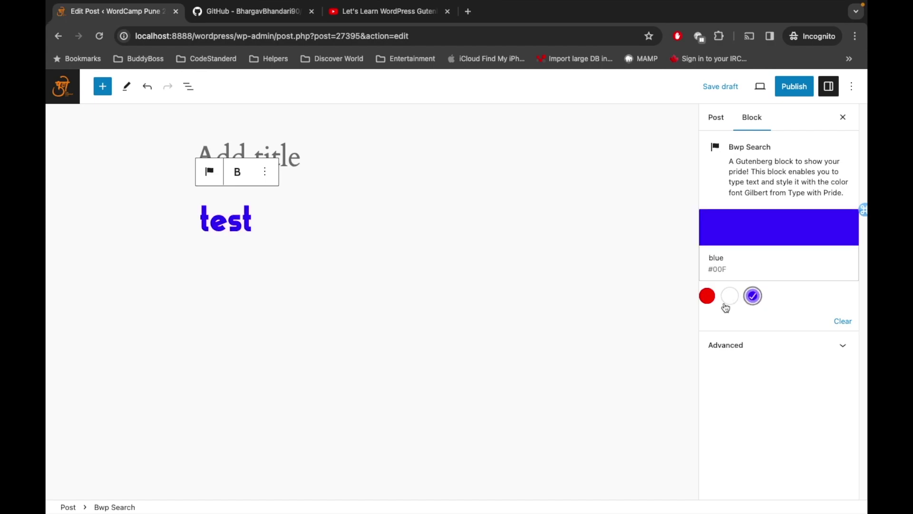
left_click(731, 305)
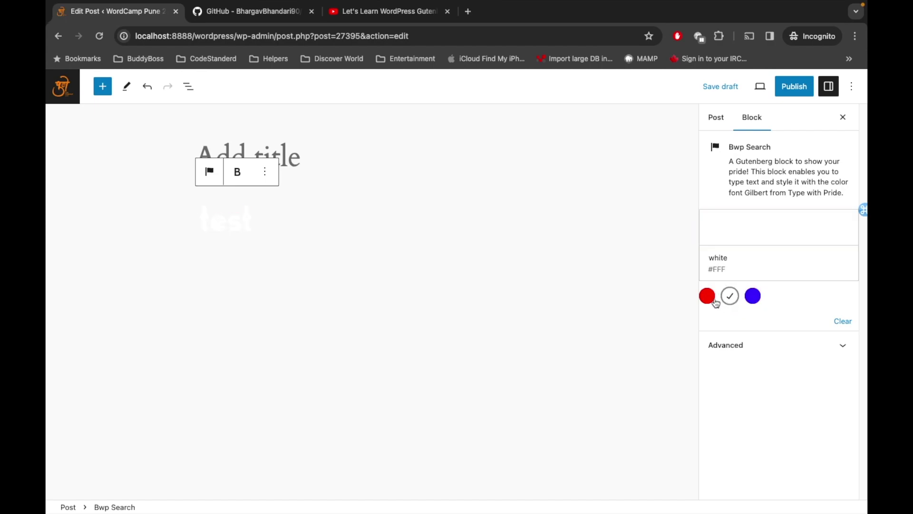
left_click(708, 299)
left_click(732, 296)
left_click(753, 296)
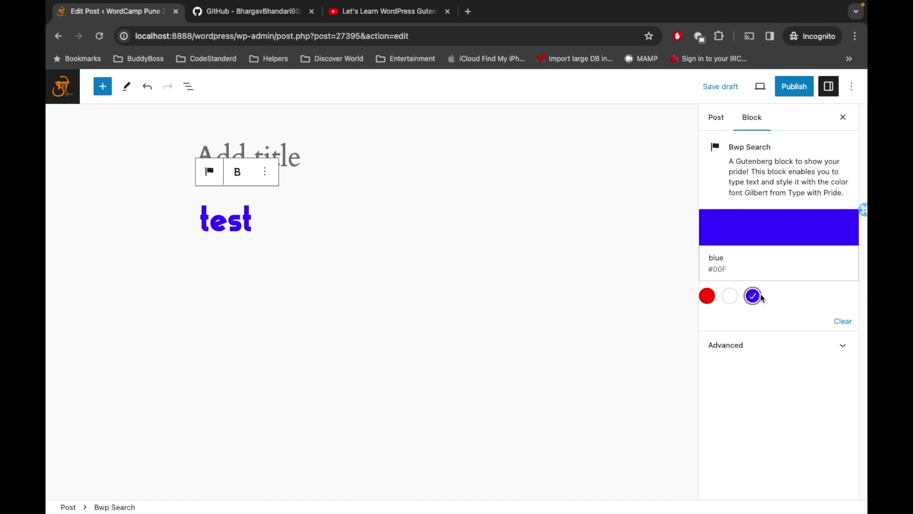
left_click(293, 220)
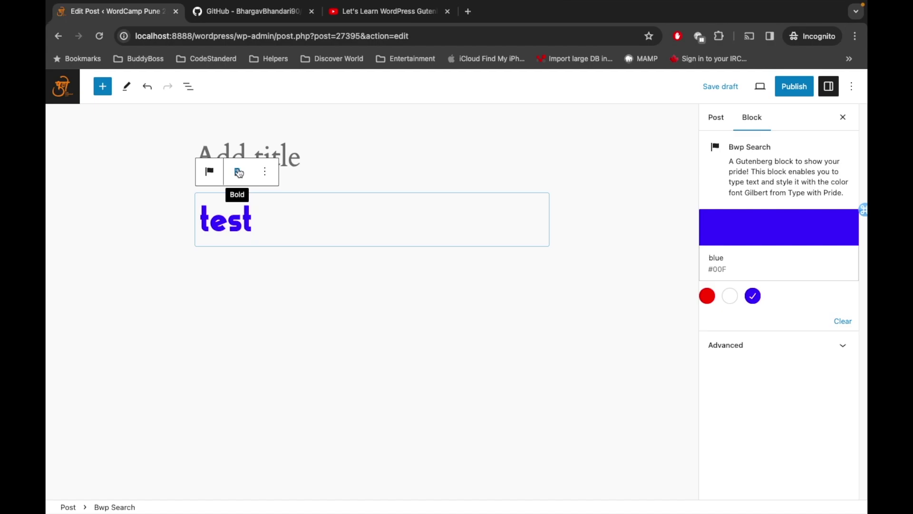
Step: Select 'test' and toggle bold on and off twice, leaving it unbolded, then go to VS Code
key("ctrl+a")
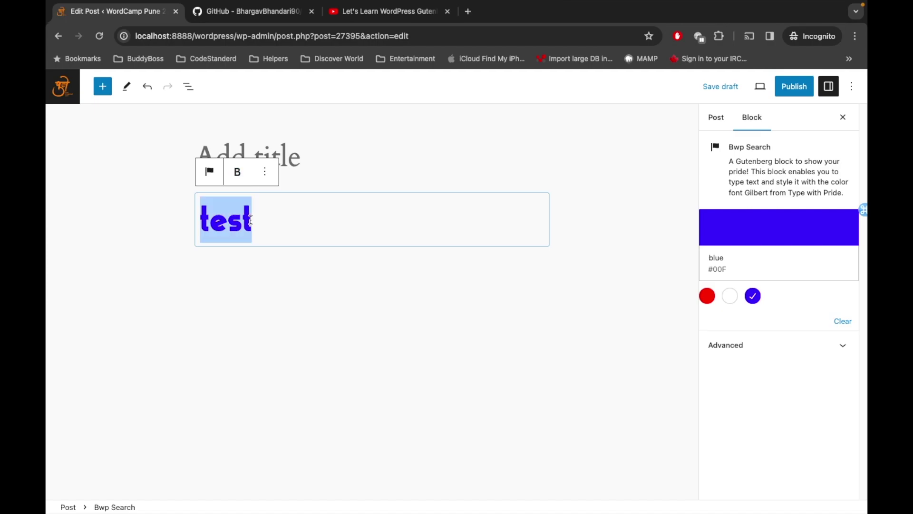
left_click(240, 175)
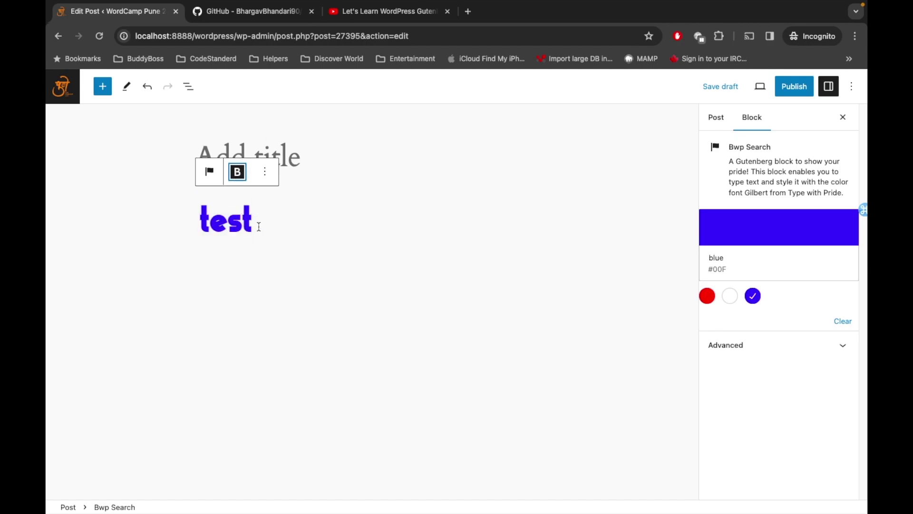
left_click(237, 175)
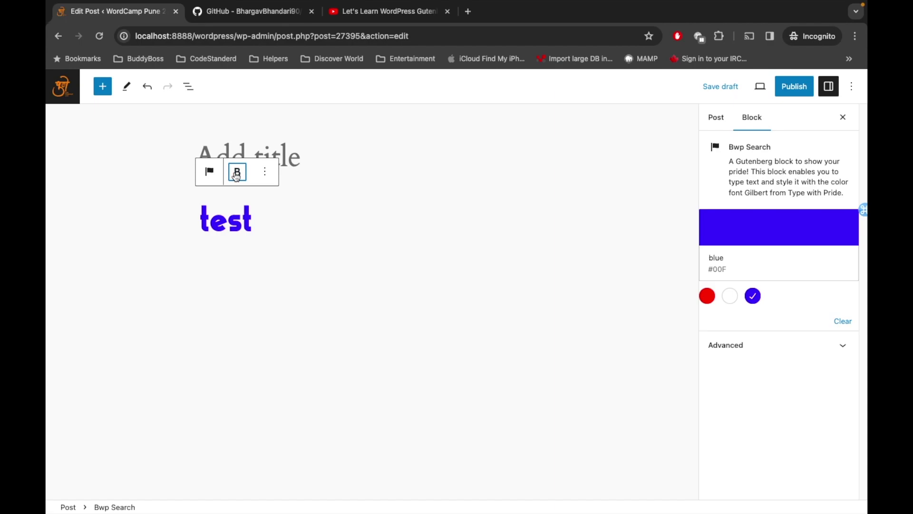
left_click(236, 175)
left_click(237, 175)
left_click(272, 206)
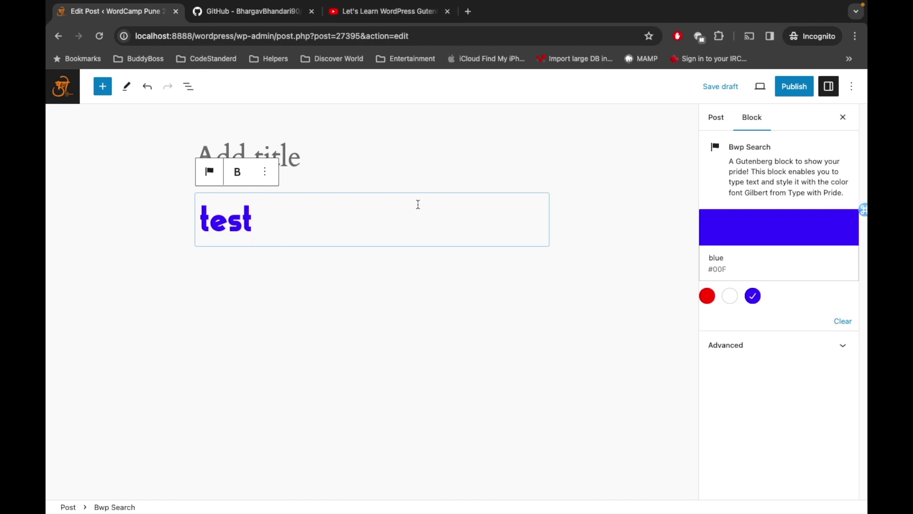
key("super+Tab")
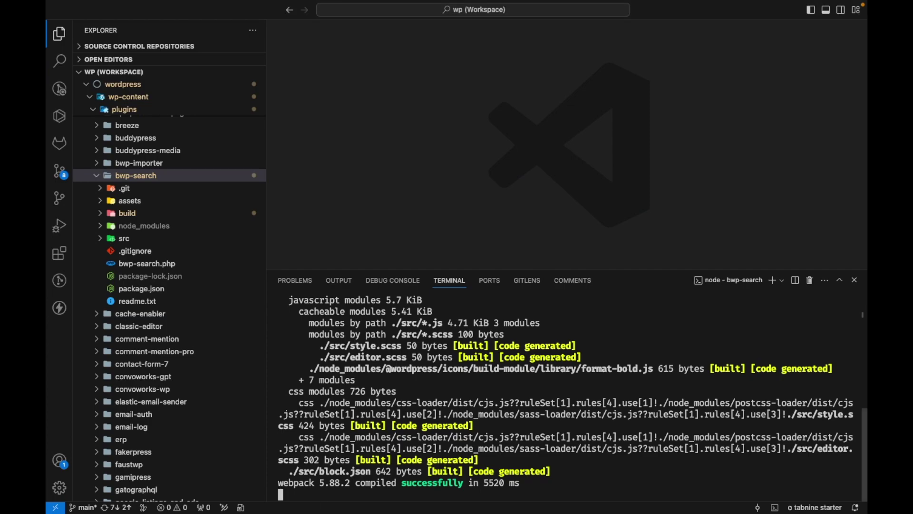
Step: Stop the build watcher and commit all plugin changes with the message 'temp'
key("ctrl+c")
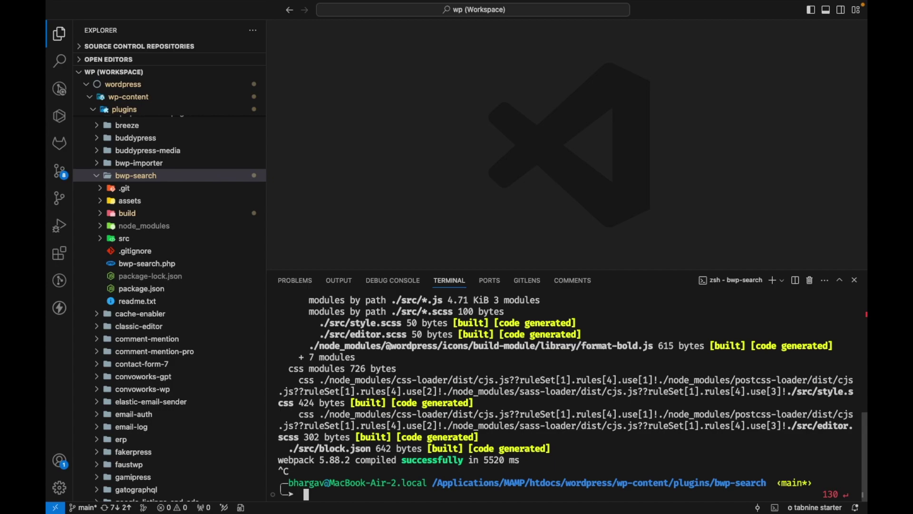
type("git add .")
key("Return")
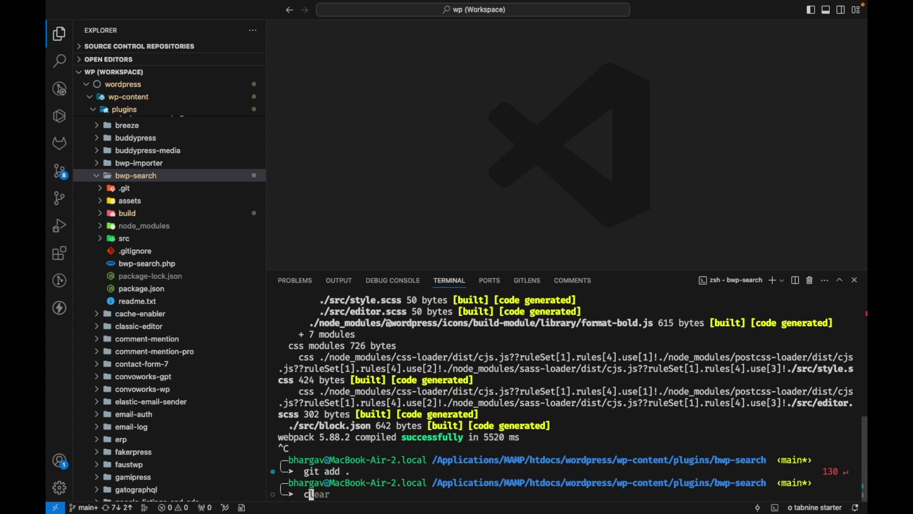
type("git commit -m \"te")
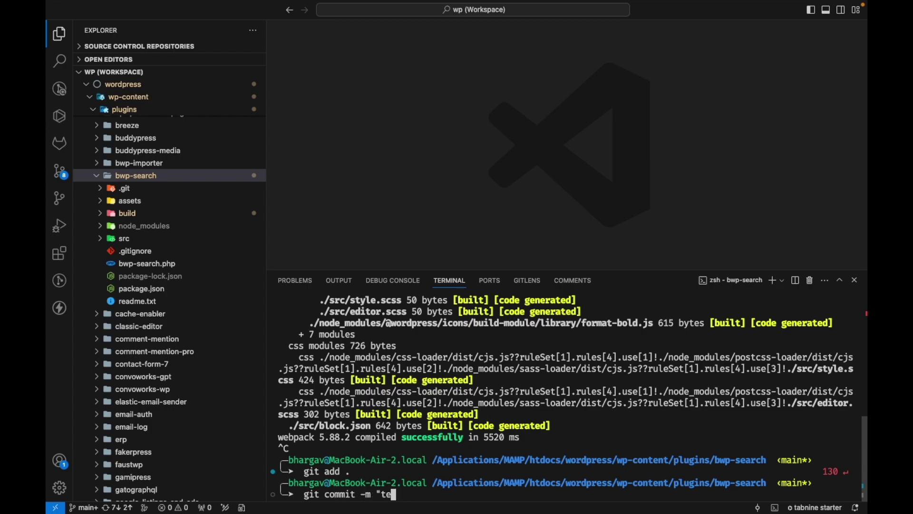
type("mp\"")
key("Return")
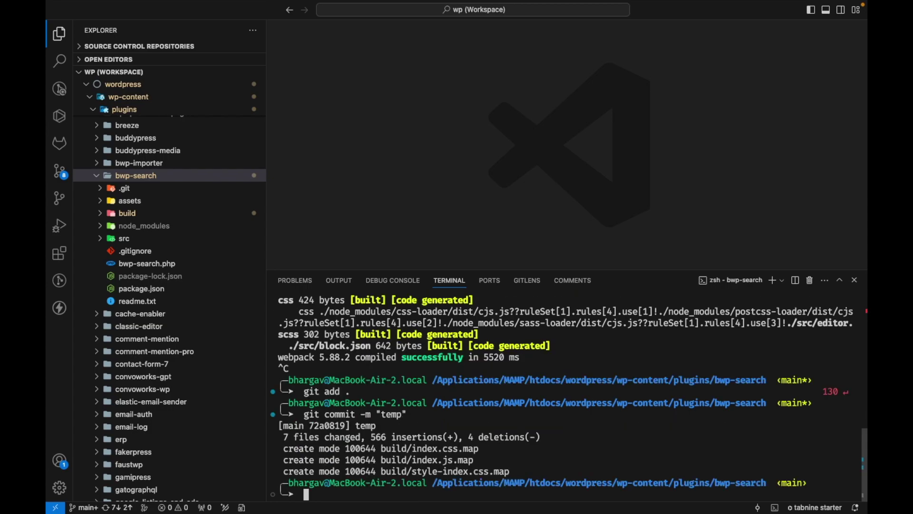
Step: Check out the search-block branch with git checkout
type("git checkout")
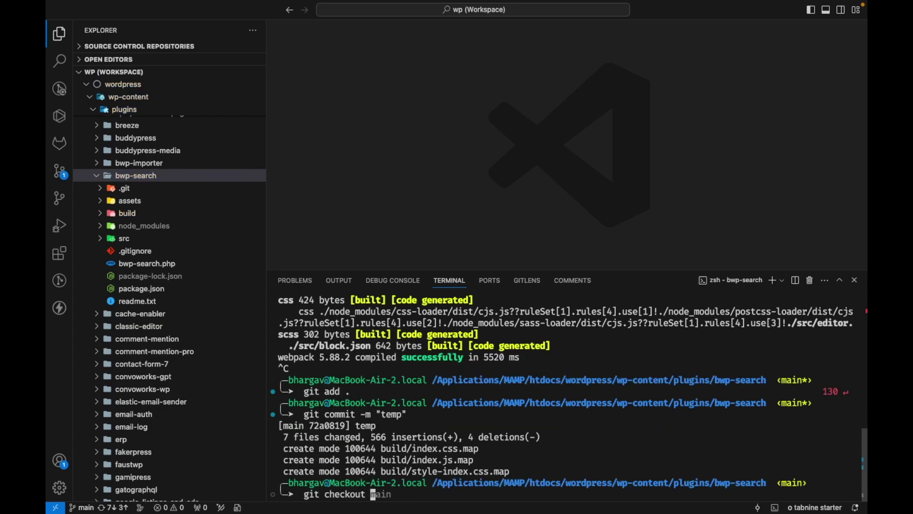
key("Tab")
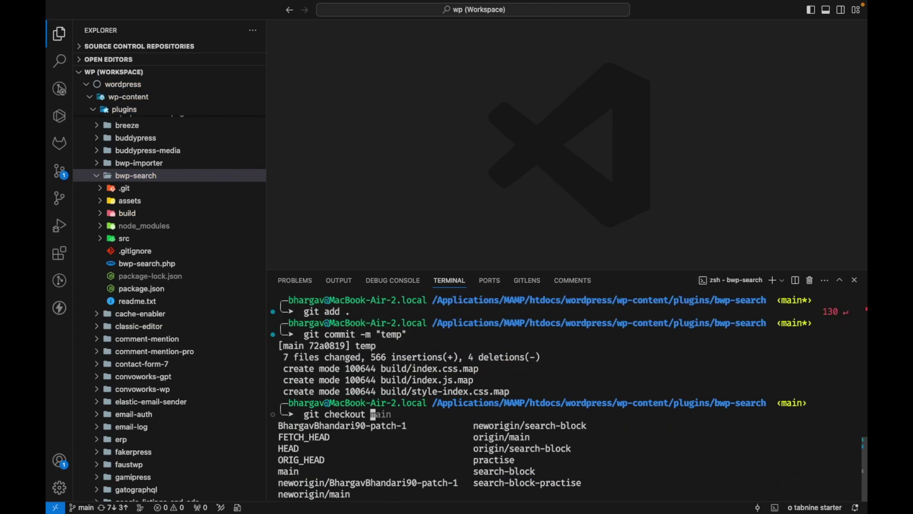
key("Tab")
key("Tab")
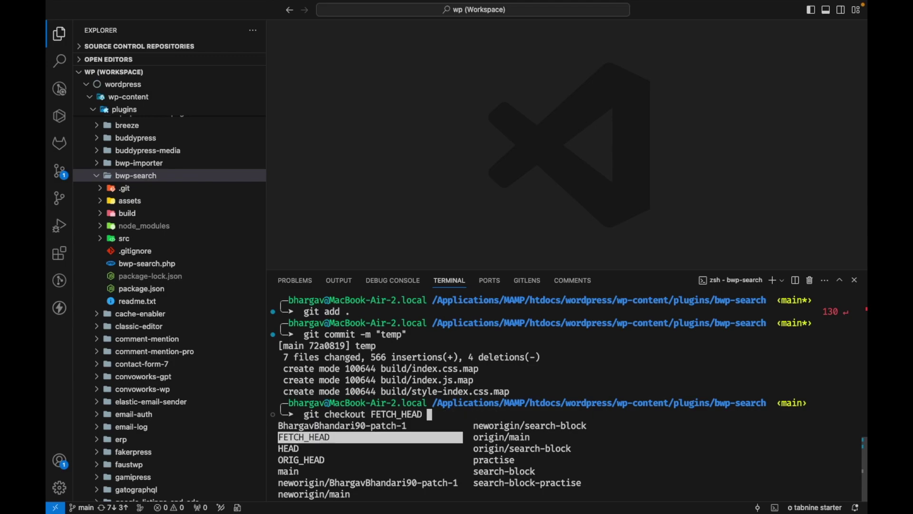
key("Up")
key("Right")
key("Tab")
key("Tab")
key("Tab")
key("Tab")
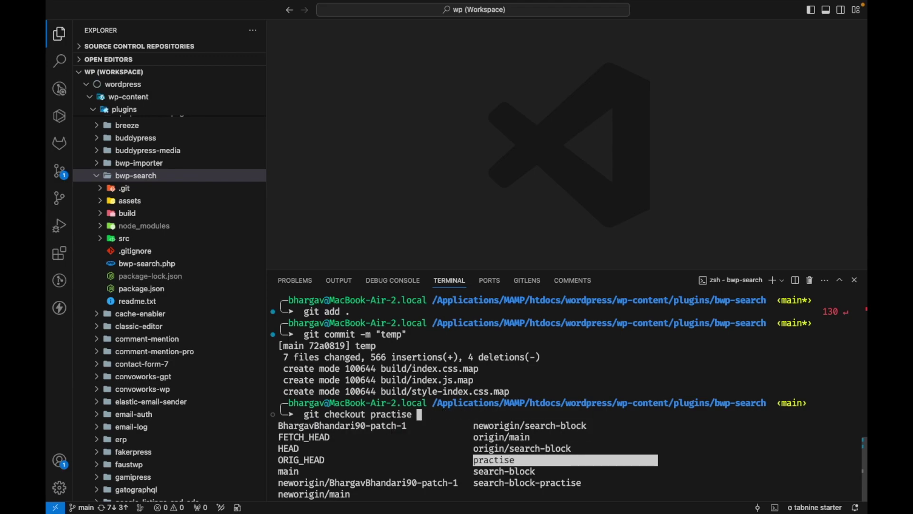
key("Return")
key("Return")
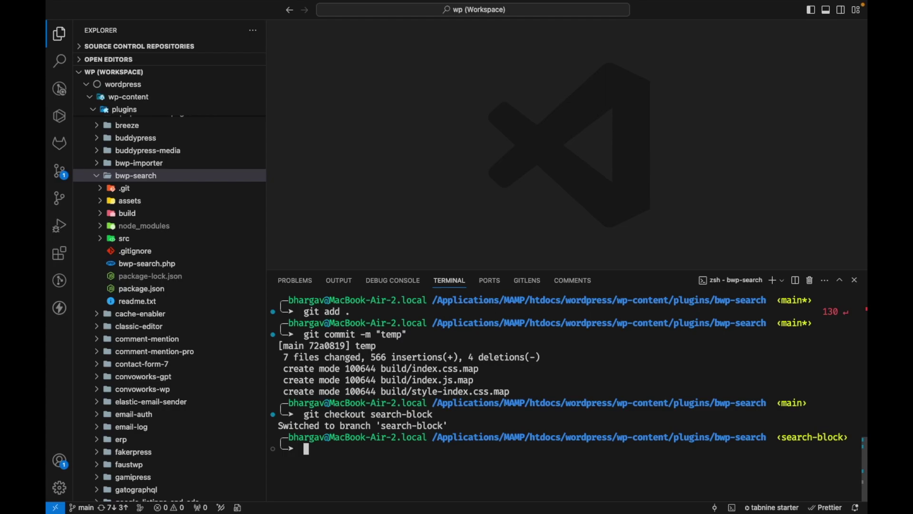
Step: Restart the block build with npm start and return to the browser
type("npm start")
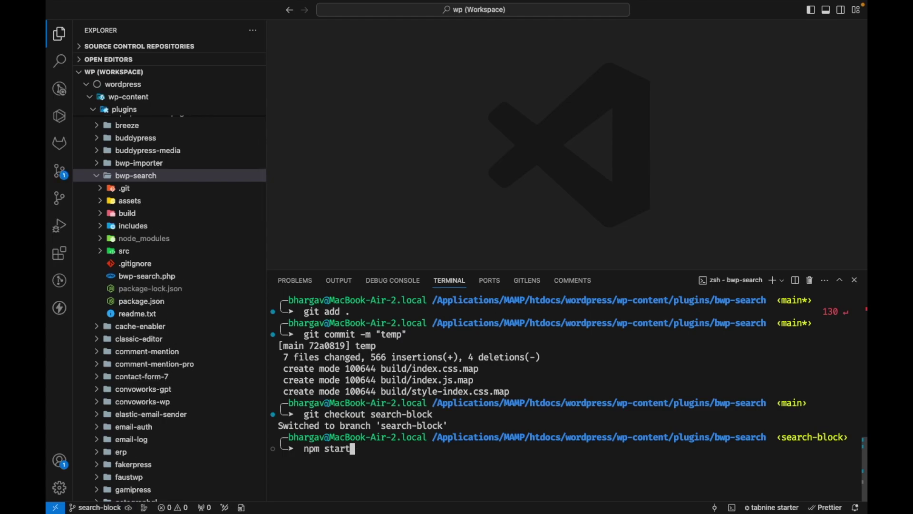
key("Return")
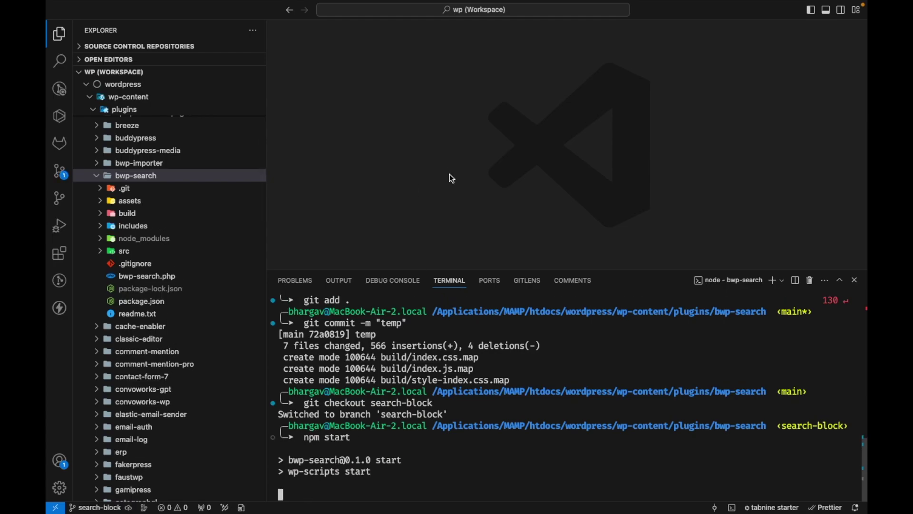
key("super+Tab")
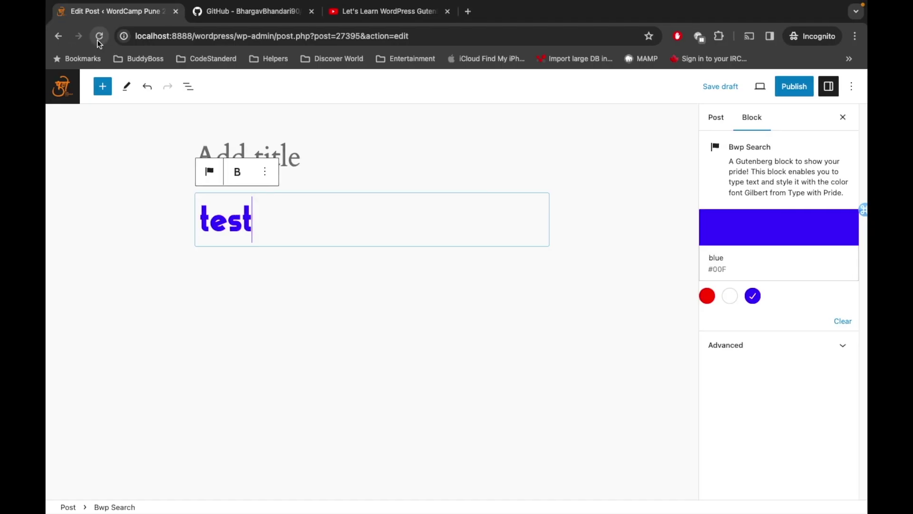
Step: Reload the post editor and recover the invalid Bwp Search block into a search form
left_click(97, 41)
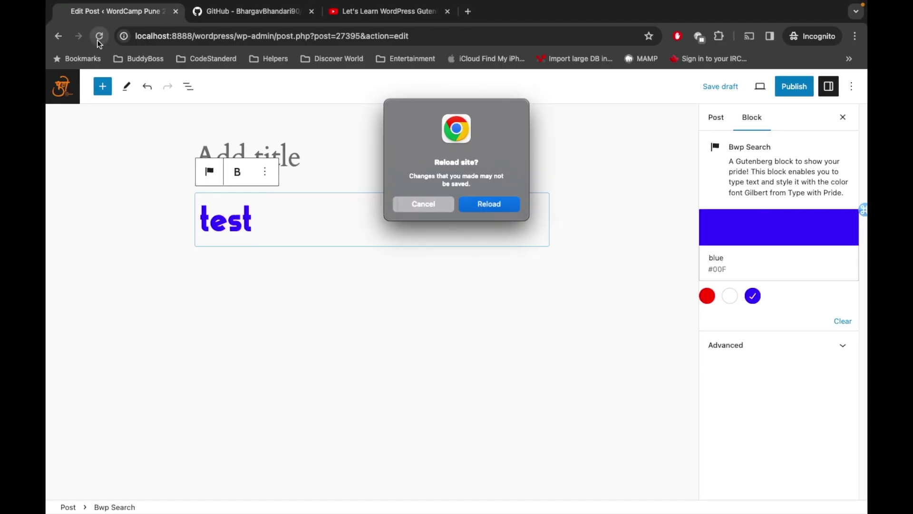
left_click(486, 206)
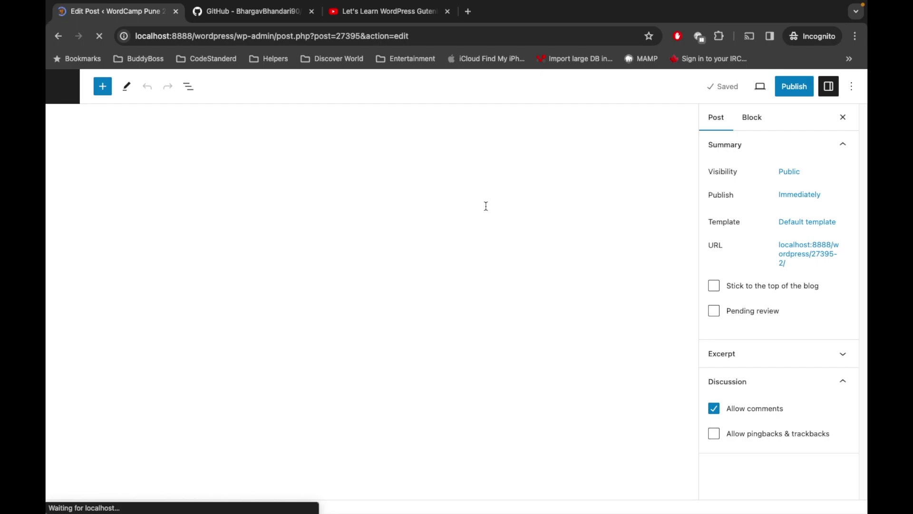
left_click(487, 206)
left_click(461, 220)
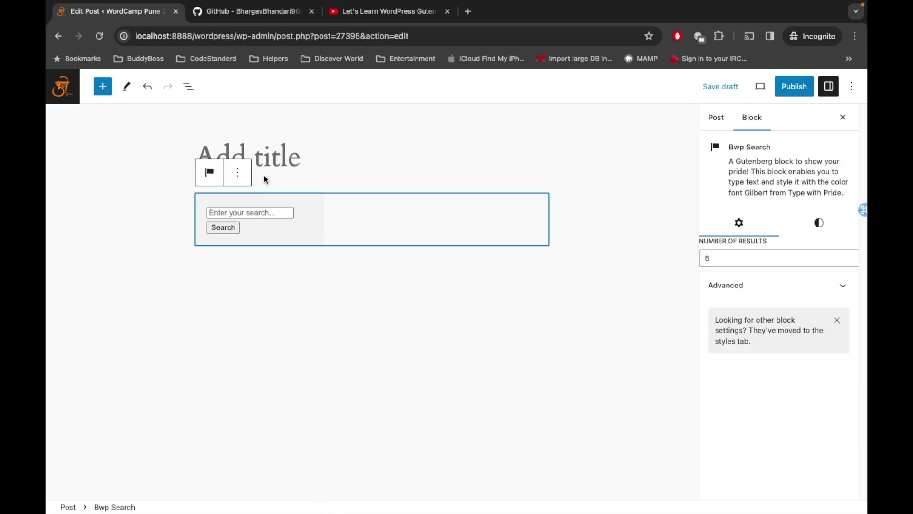
Step: Delete the Bwp Search block and bring up the quick inserter on the empty paragraph
left_click(238, 180)
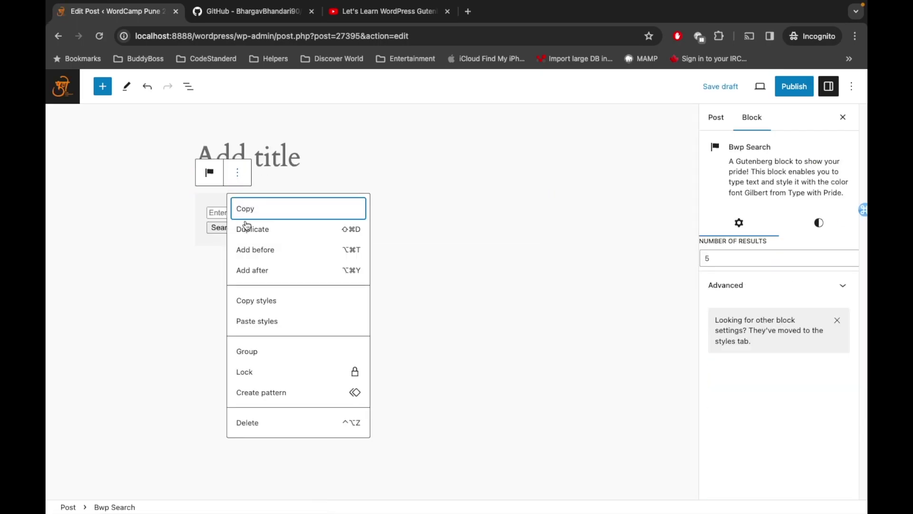
left_click(254, 431)
left_click(542, 200)
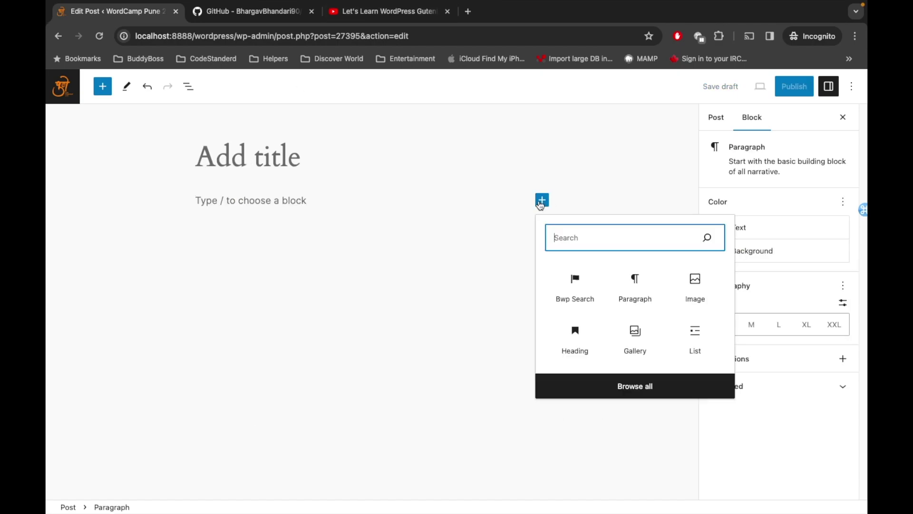
Step: Insert a new Bwp Search block and test typing in its search field
left_click(577, 291)
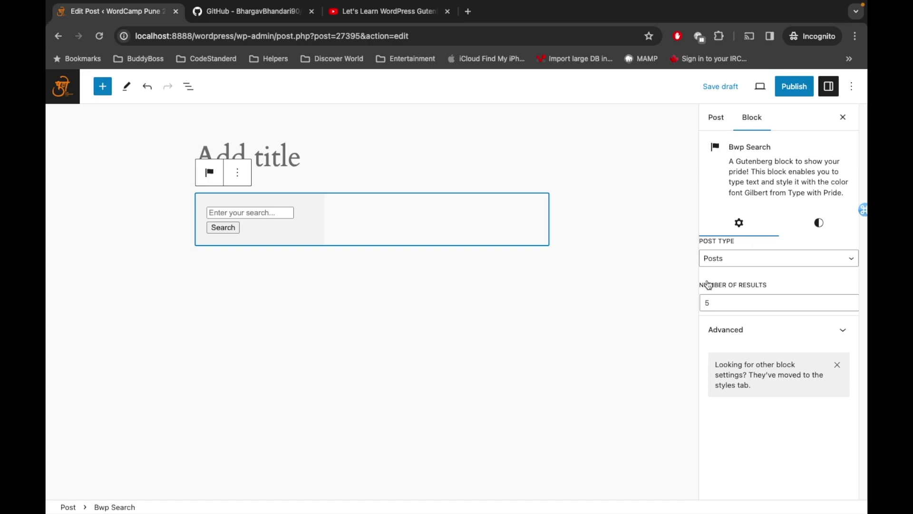
left_click_drag(704, 290, 766, 285)
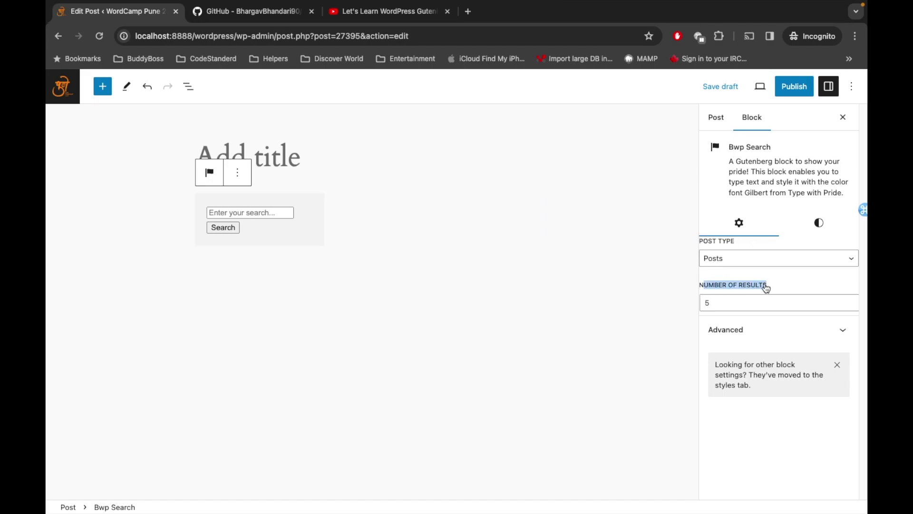
left_click(263, 213)
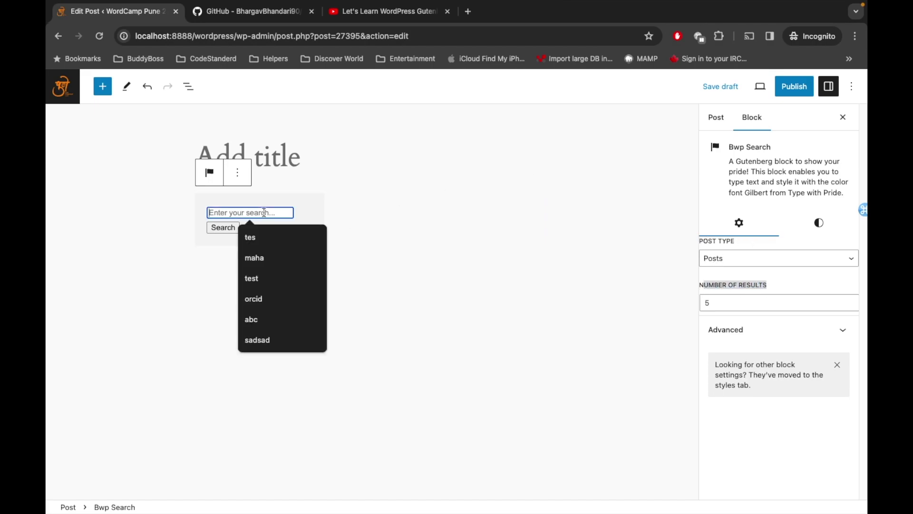
left_click(376, 221)
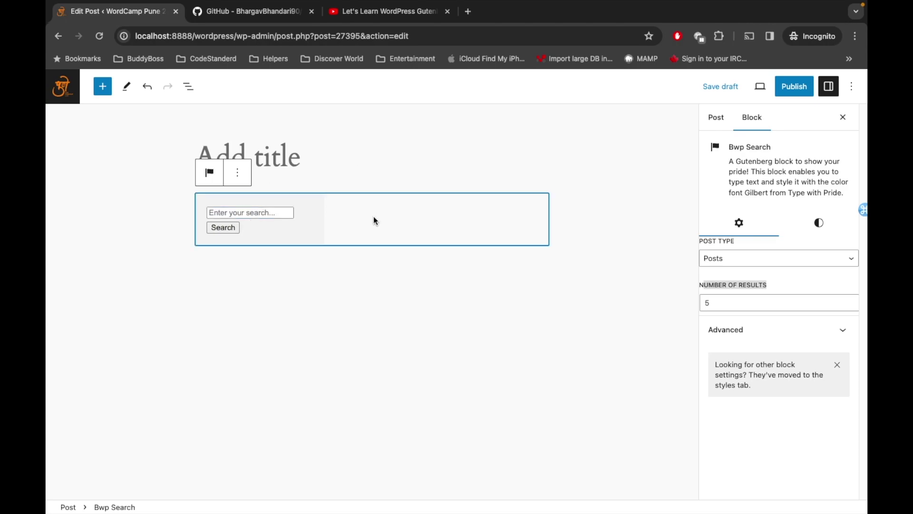
left_click(249, 214)
type("ss")
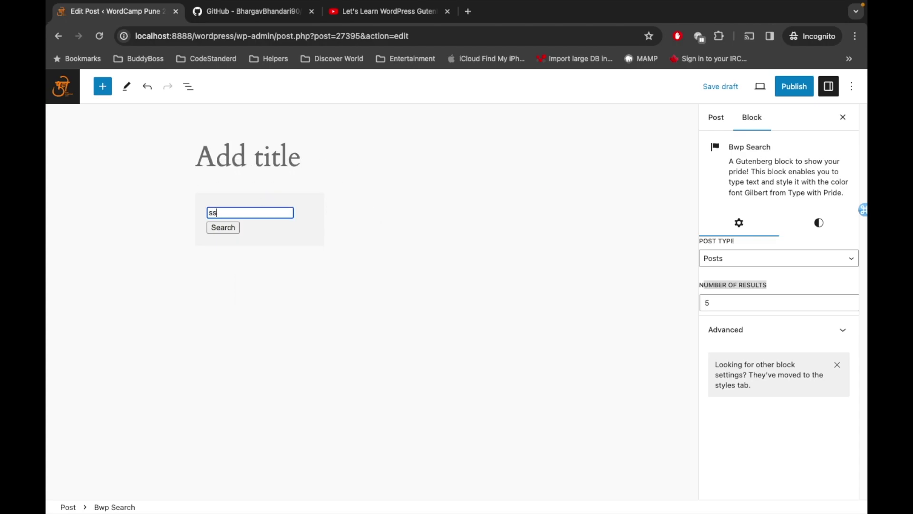
key("BackSpace")
key("BackSpace")
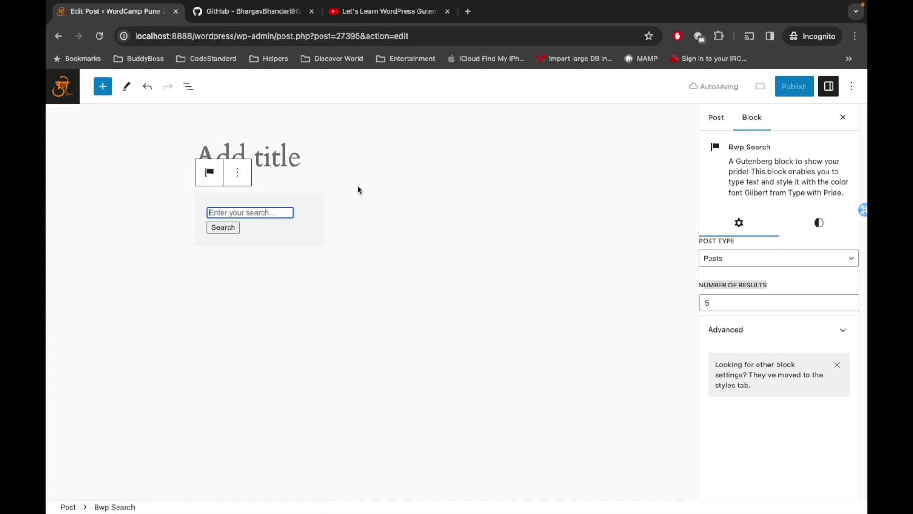
Step: Set Number of Results to 3, keeping Post Type as Posts
left_click(724, 304)
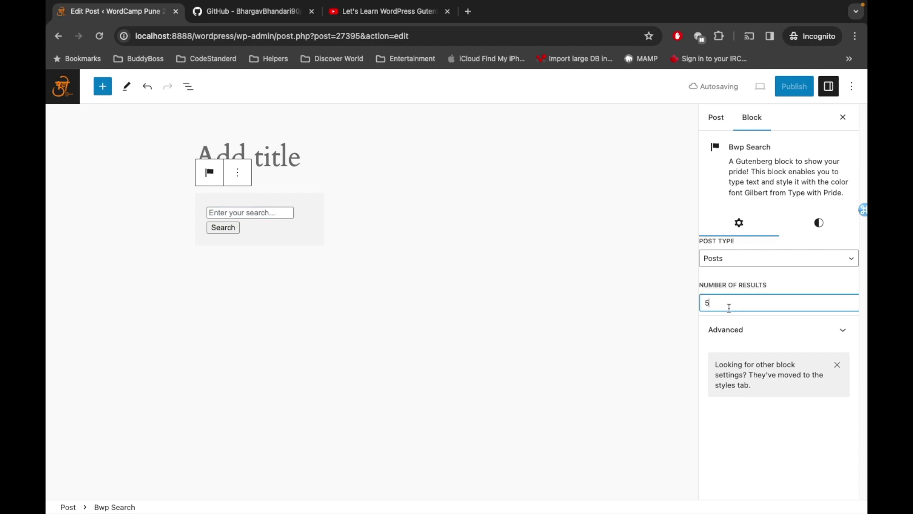
left_click_drag(724, 306, 700, 308)
type("3")
left_click(724, 259)
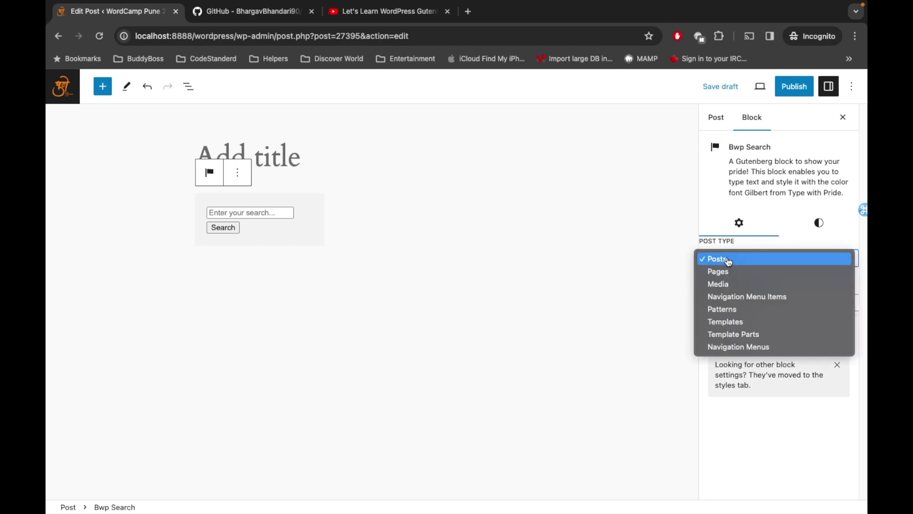
left_click(730, 262)
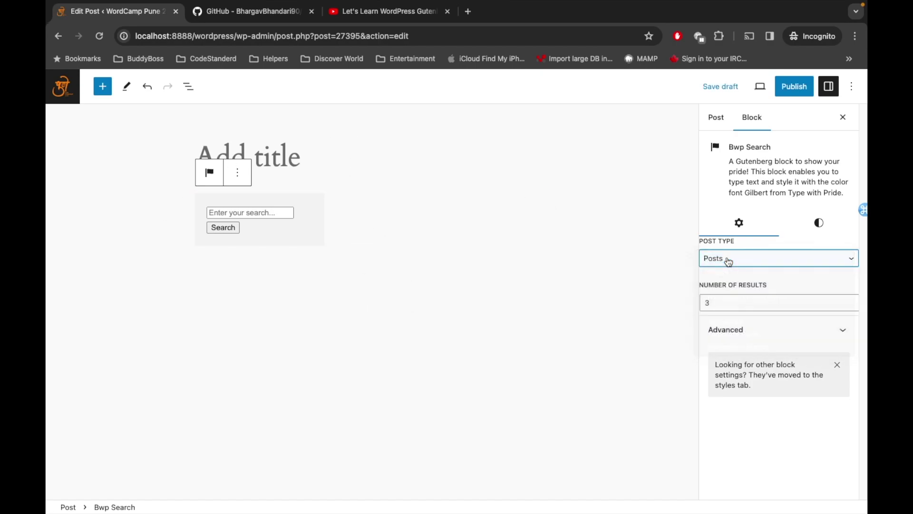
Step: Publish the post, view it live at /27395-2/, and focus its search field
left_click(790, 87)
left_click(756, 87)
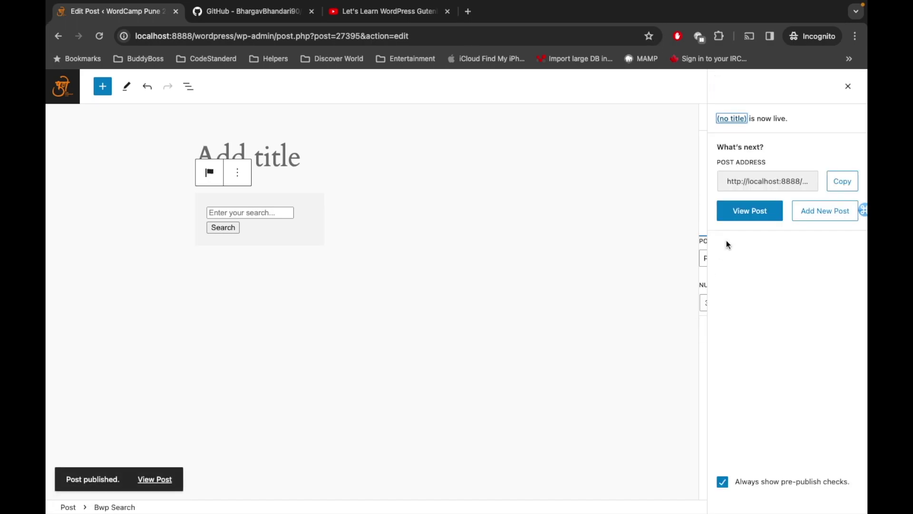
left_click(749, 216)
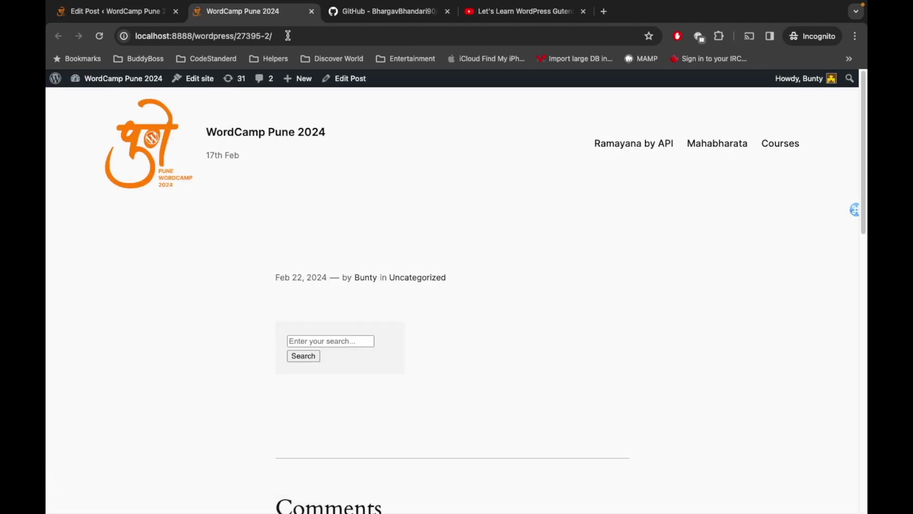
left_click(310, 341)
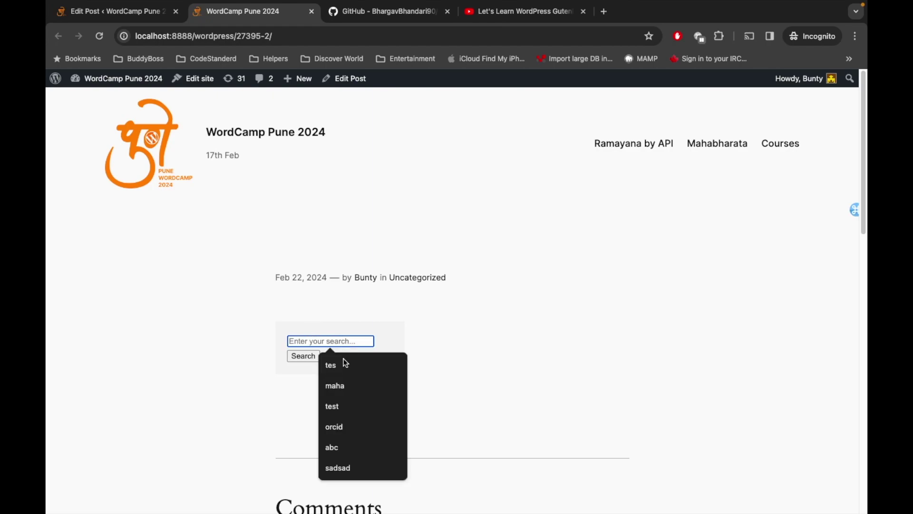
Step: Search the live form for 'tes' from the autocomplete suggestion and review the results
left_click(342, 365)
left_click(307, 358)
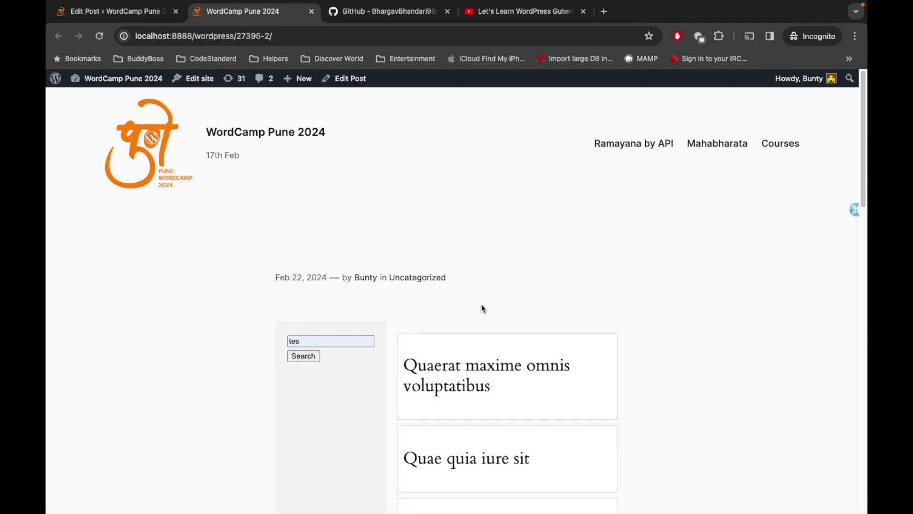
scroll(481, 304, "down", 4)
scroll(481, 305, "up", 2)
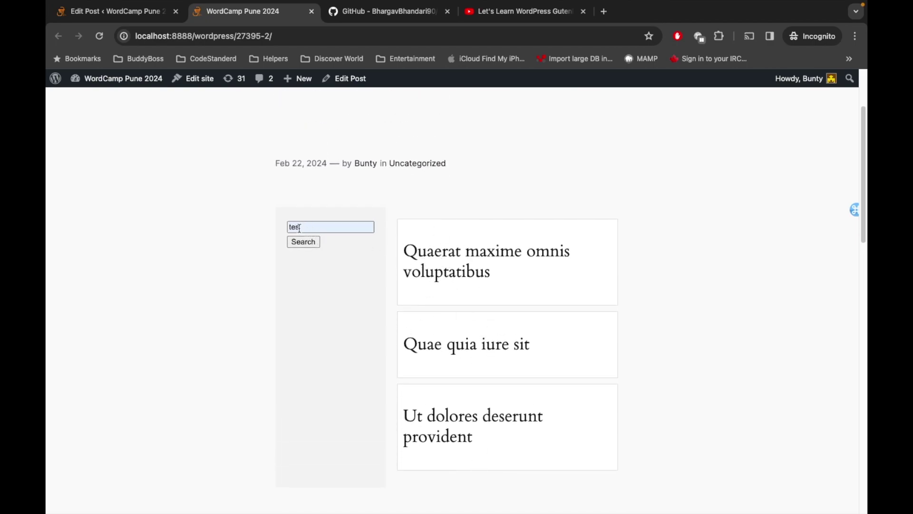
Step: Search for 'bus' copied from a result title, review the three results, then bring up the bwp-search repository
left_click_drag(466, 274, 512, 278)
key("super+c")
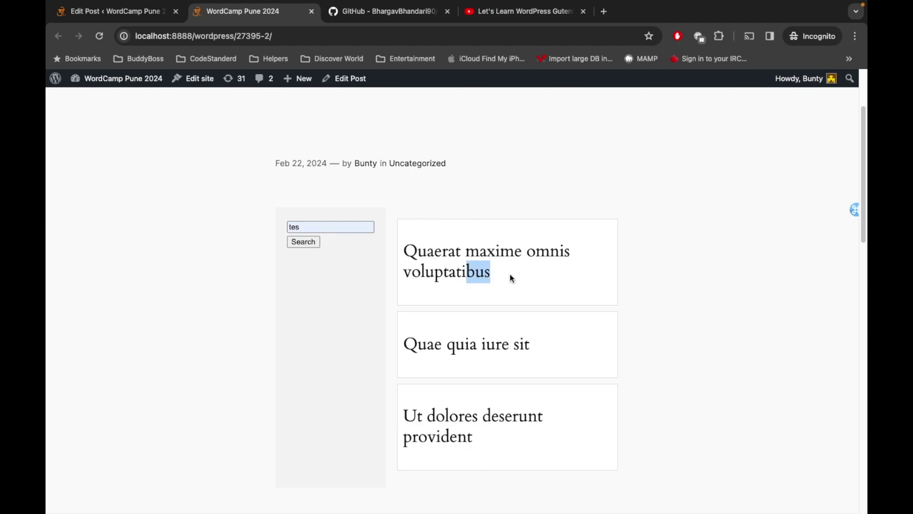
left_click(314, 227)
key("super+v")
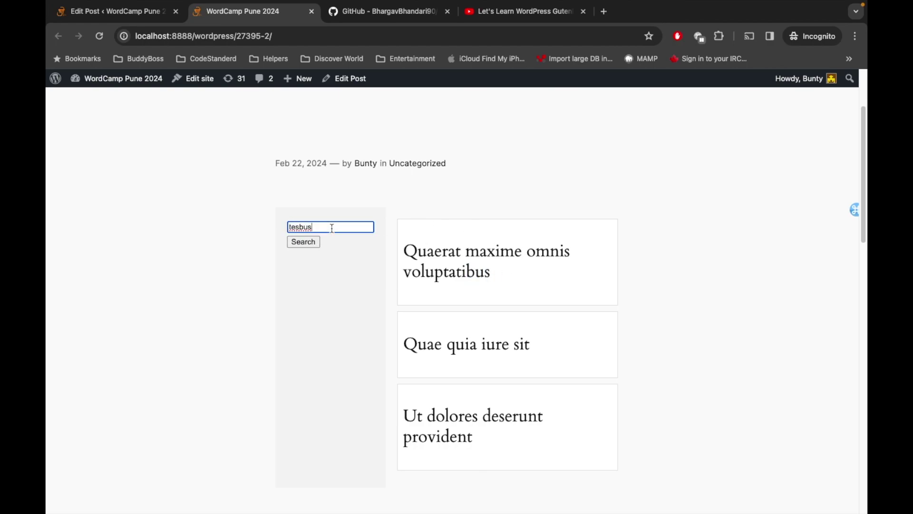
key("super+a")
key("super+v")
left_click(305, 243)
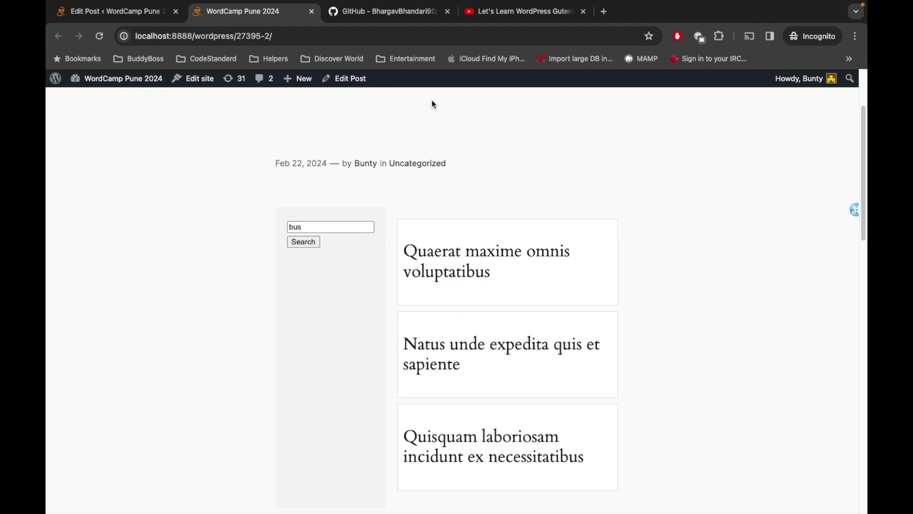
scroll(425, 224, "down", 2)
scroll(426, 224, "up", 5)
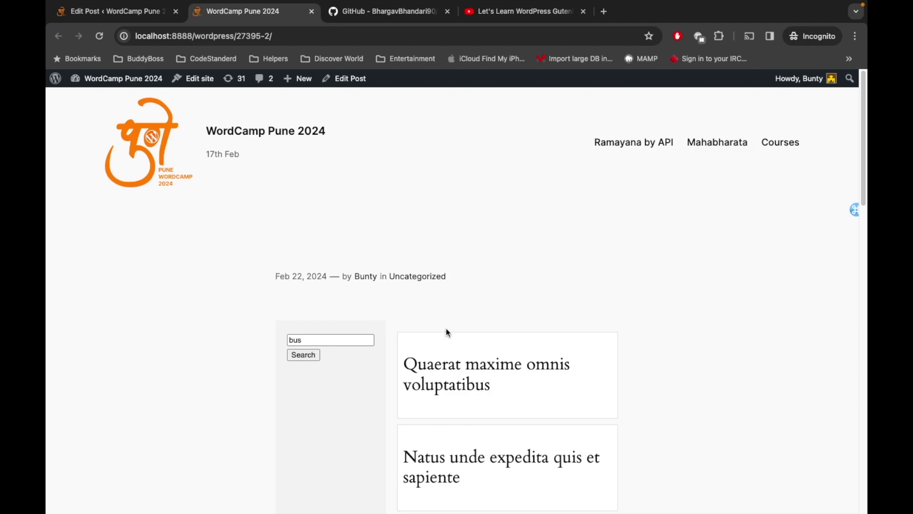
scroll(448, 333, "down", 3)
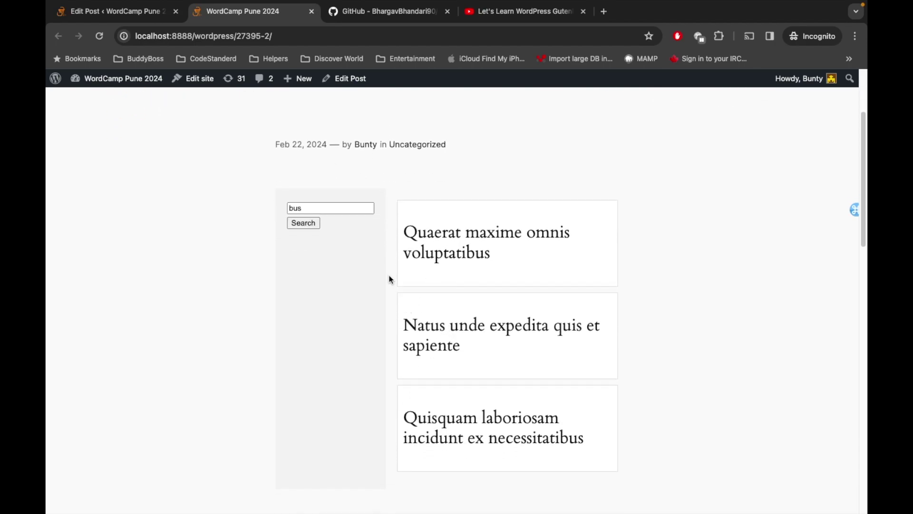
scroll(389, 279, "down", 1)
scroll(389, 279, "up", 2)
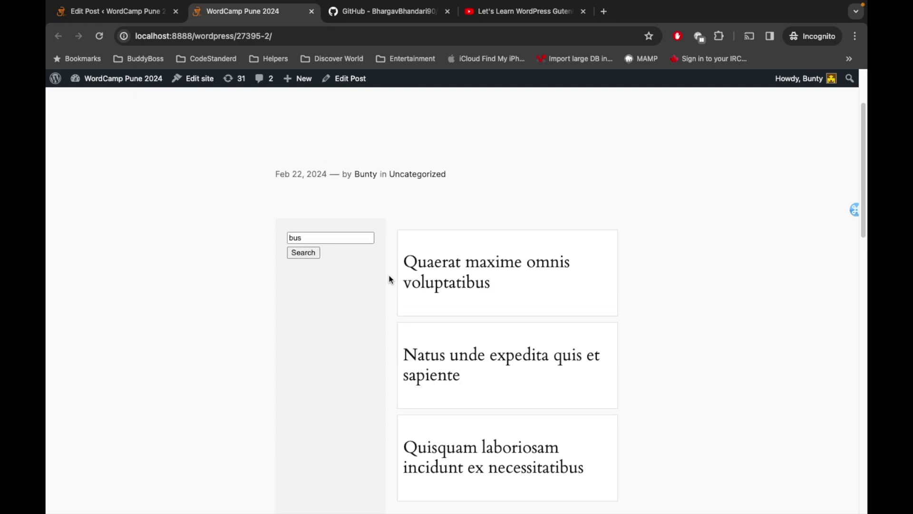
scroll(390, 280, "up", 1)
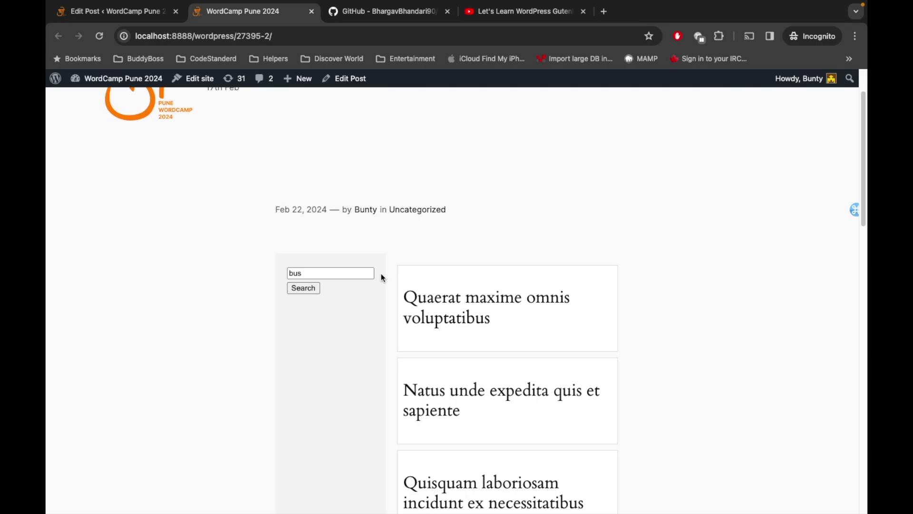
left_click(383, 21)
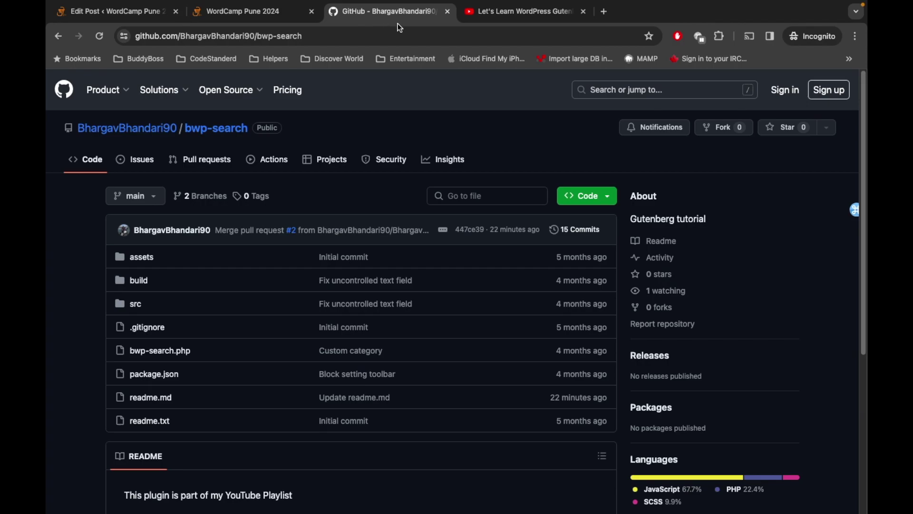